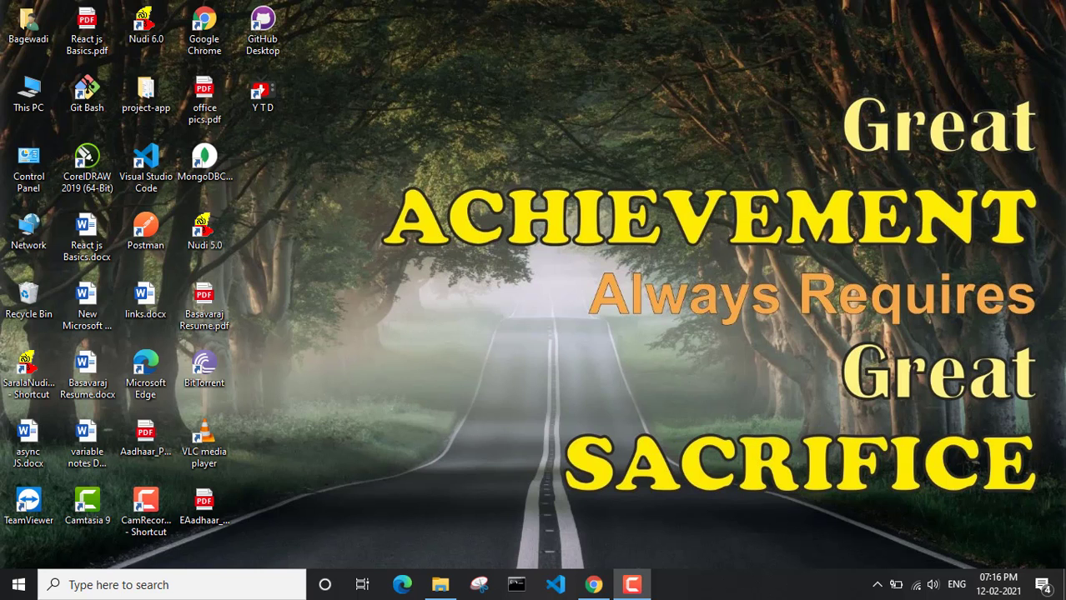
- Switch to Google Chrome and search Google for virtualbox
key(alt+Tab)
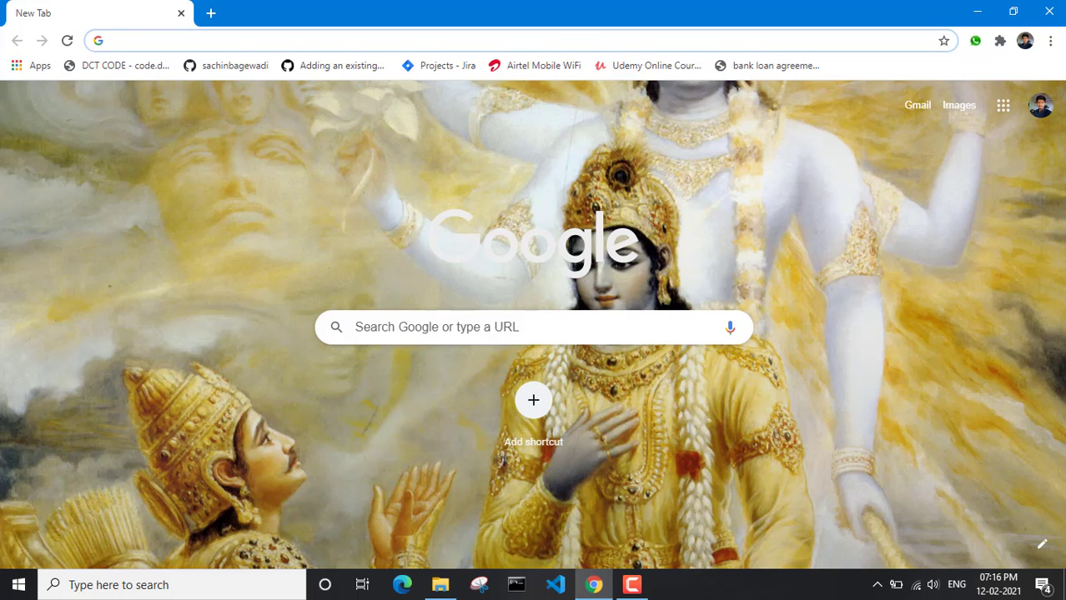
click(350, 40)
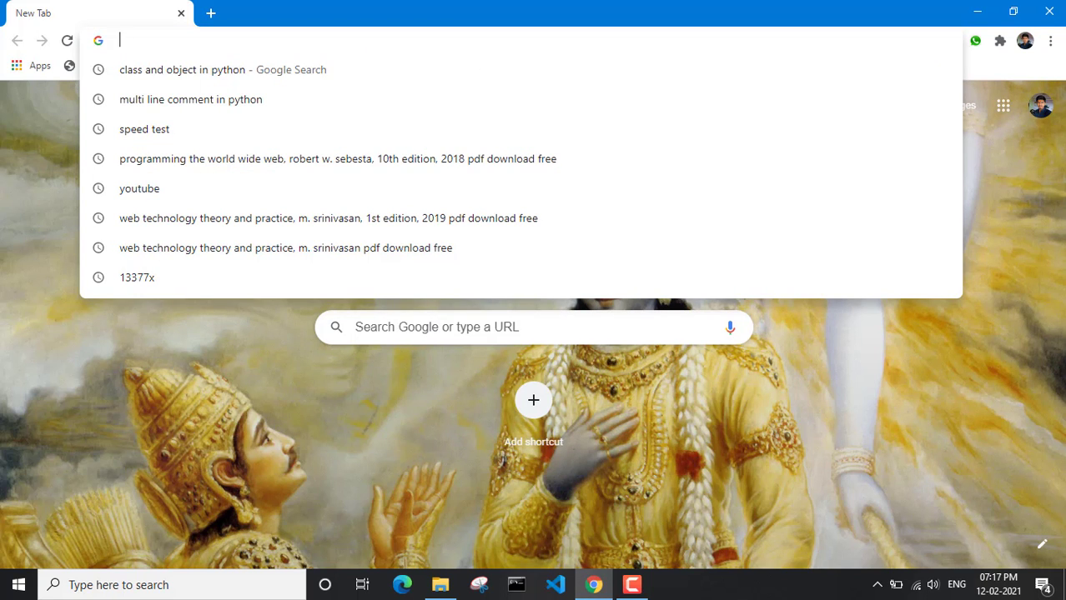
text(vir)
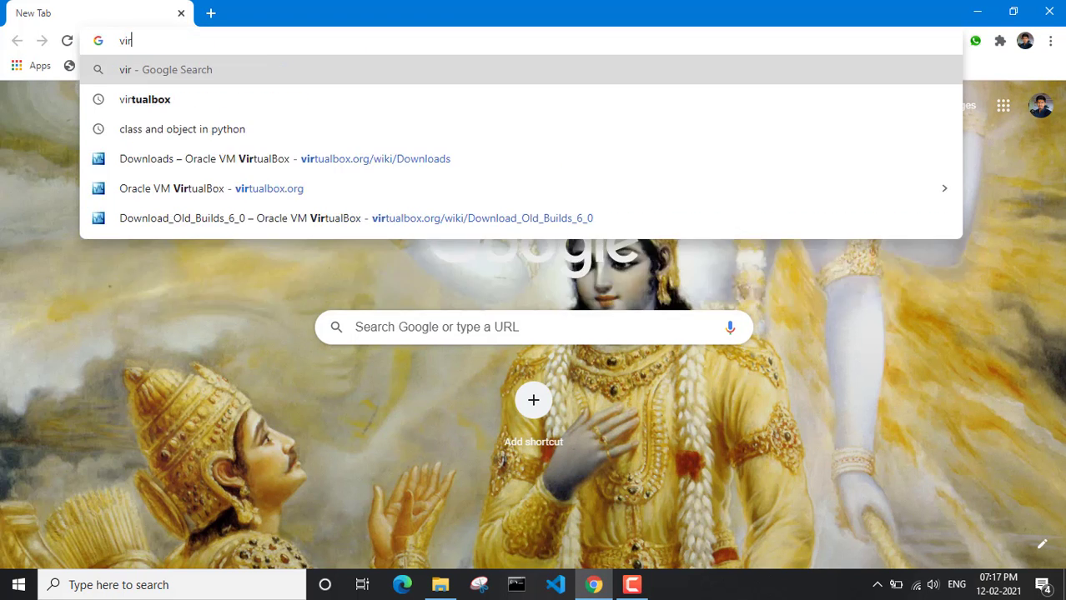
text(tual)
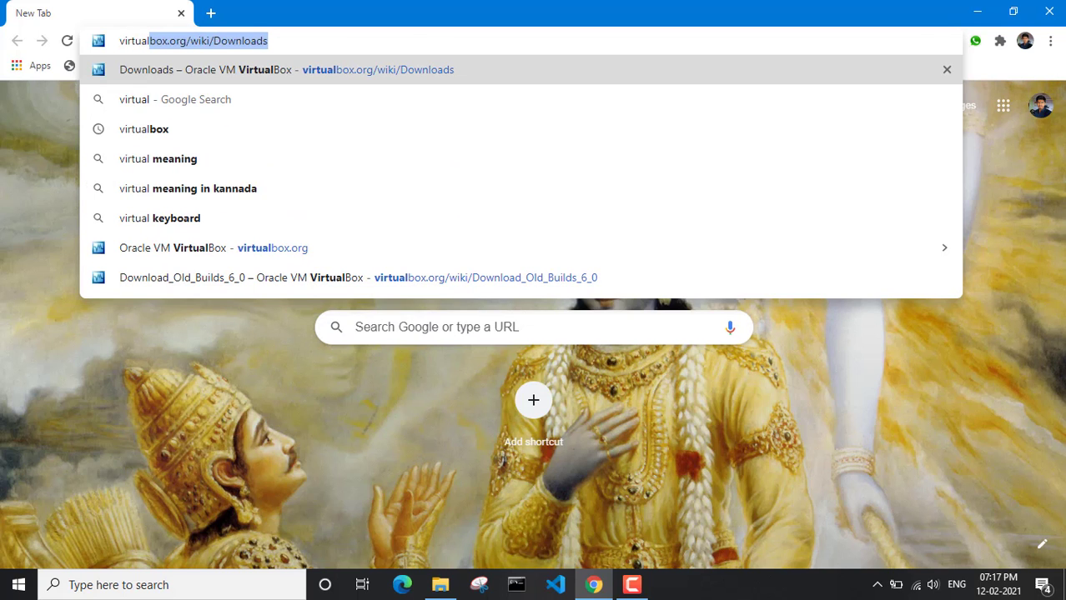
key(BackSpace)
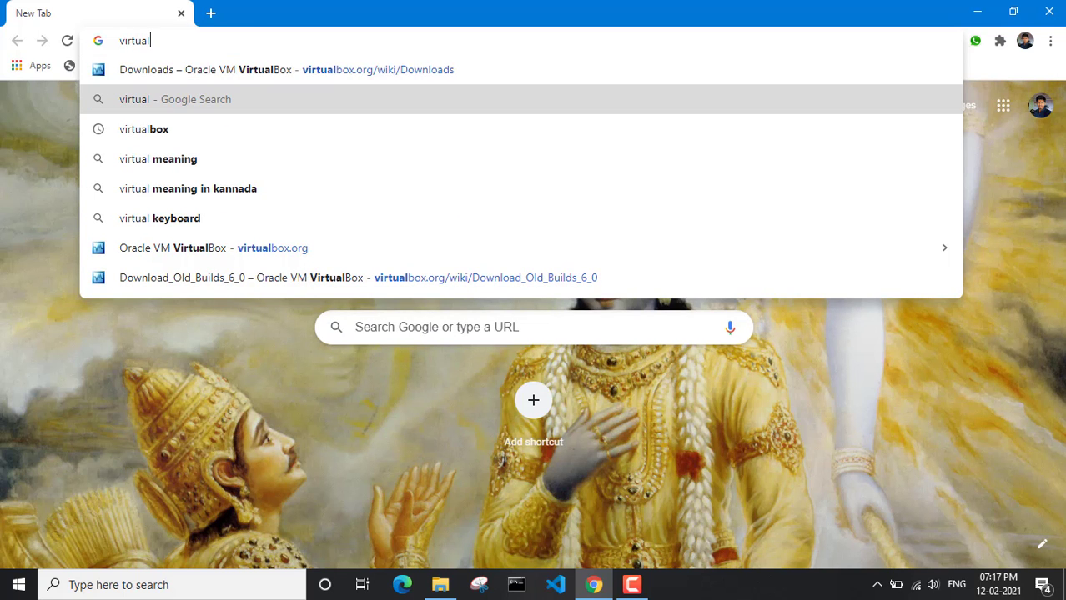
key(Down)
key(Return)
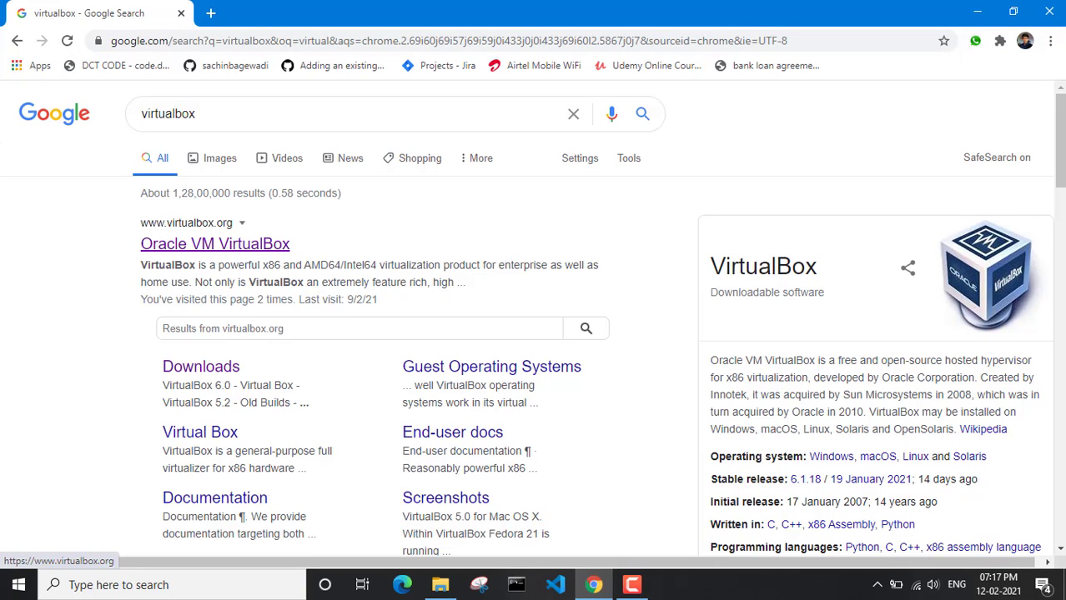
- Start downloading the VirtualBox 6.1.18 package for Windows hosts from the virtualbox.org downloads page
click(215, 243)
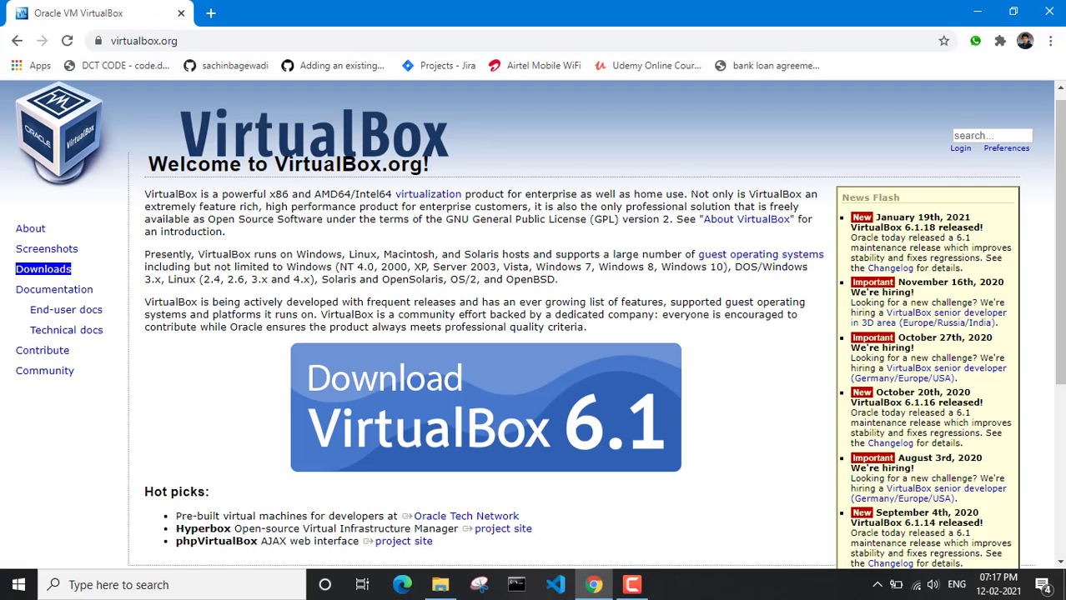
click(43, 269)
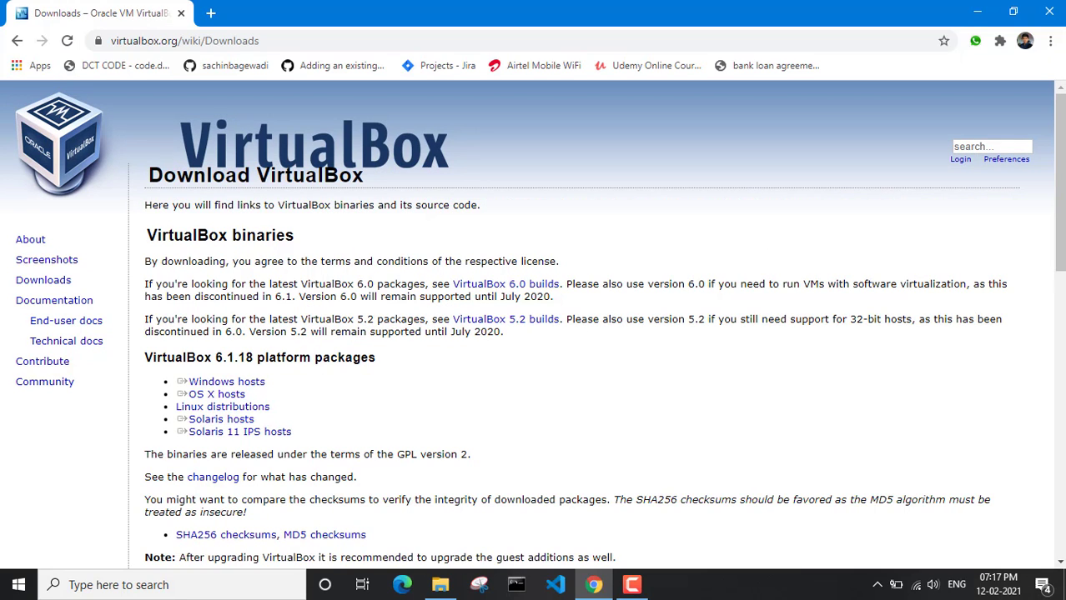
click(225, 382)
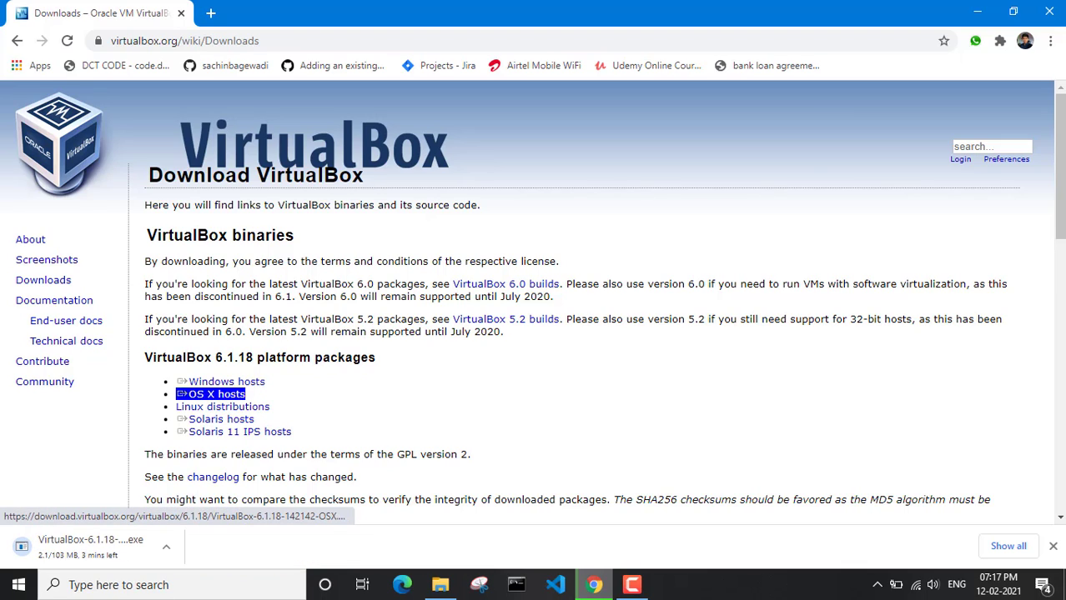
- Pause the running download of the VirtualBox 6.1.18 installer
click(166, 547)
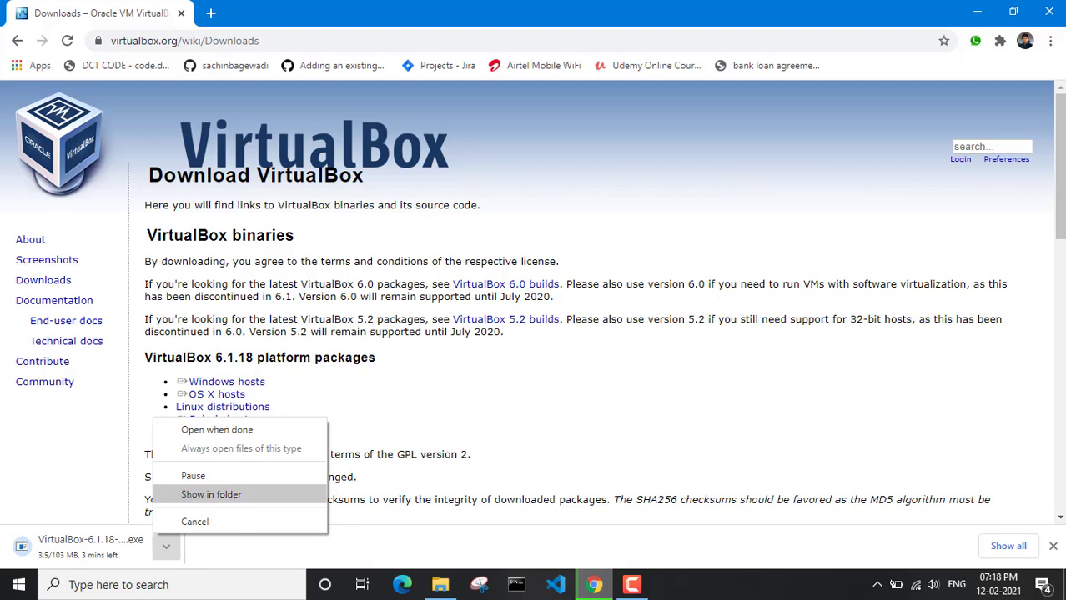
click(193, 476)
double_click(213, 477)
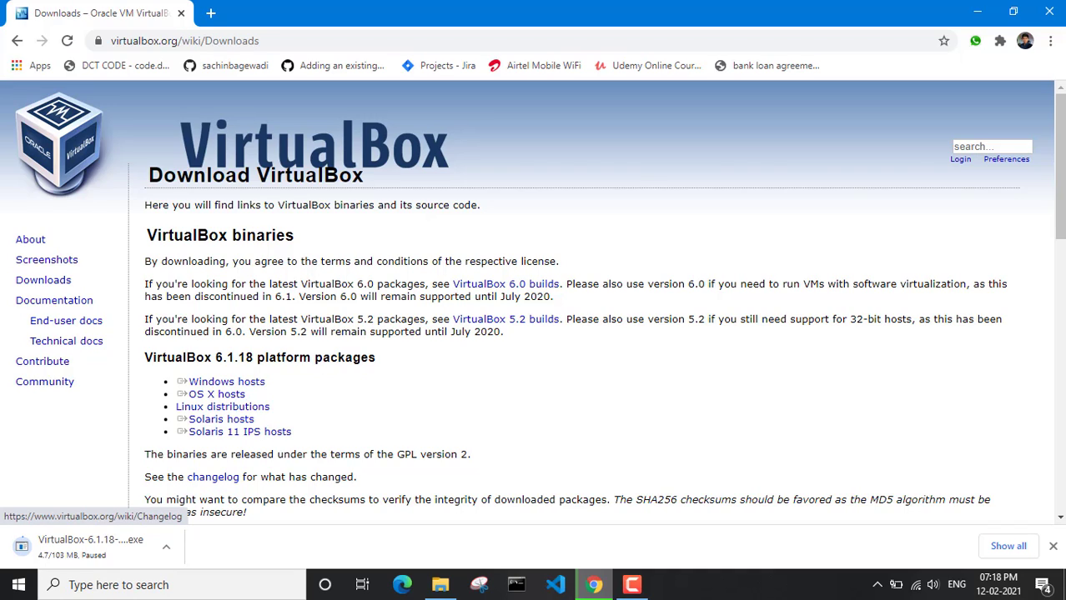
- Search Google for "ubuntu iso file download" in a new browser tab
click(210, 13)
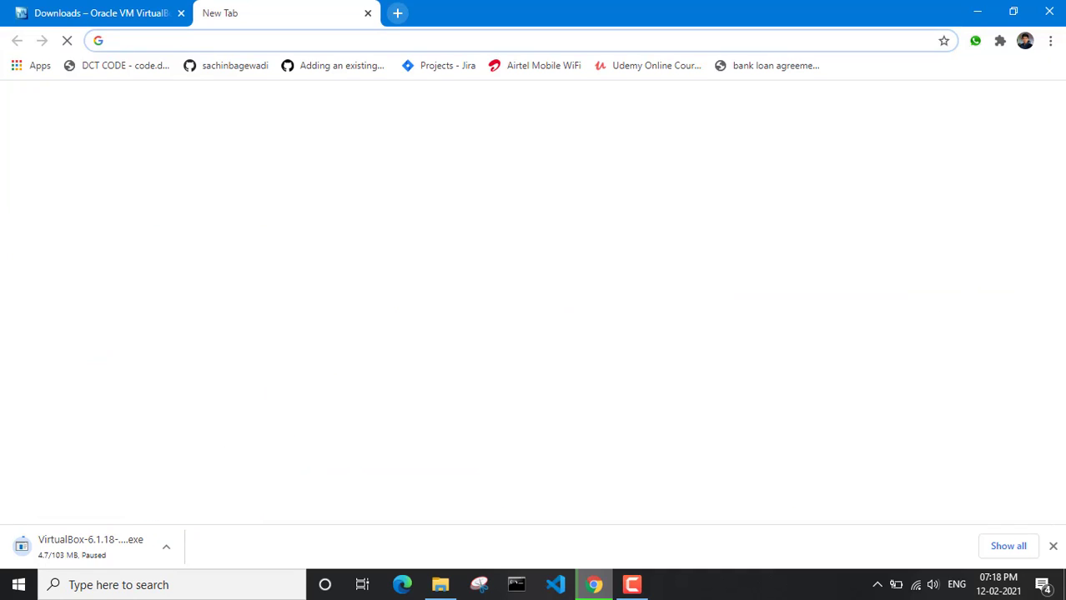
text(ubuntu)
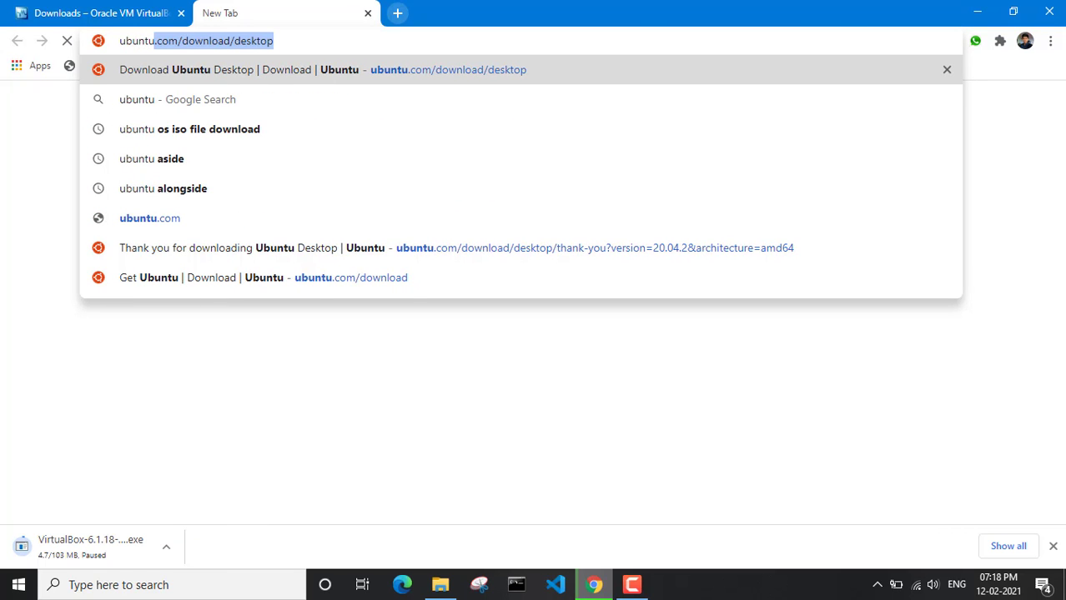
key(Delete)
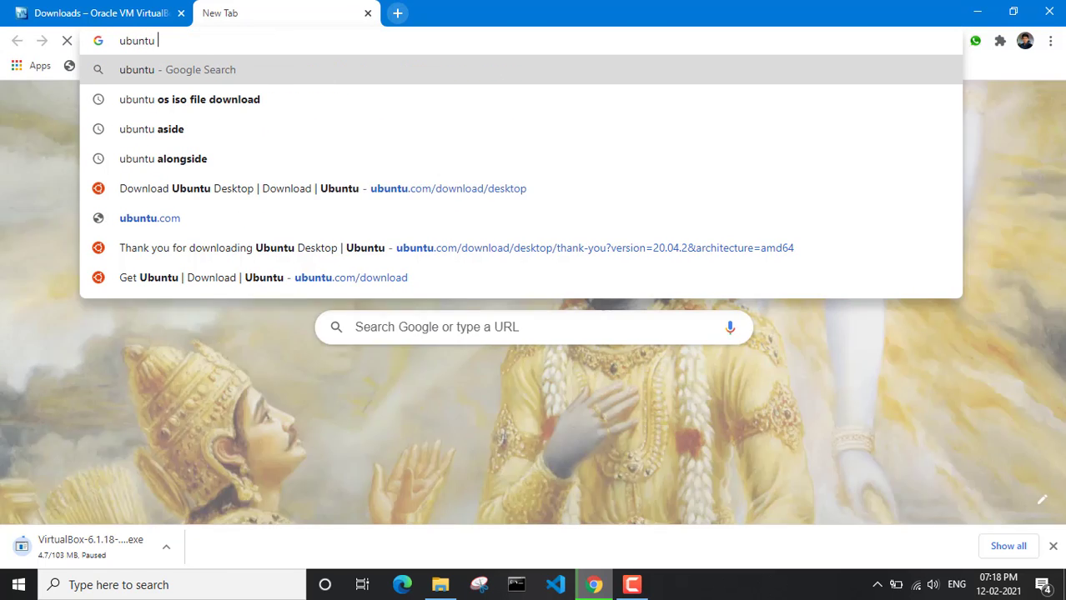
text(iso fi)
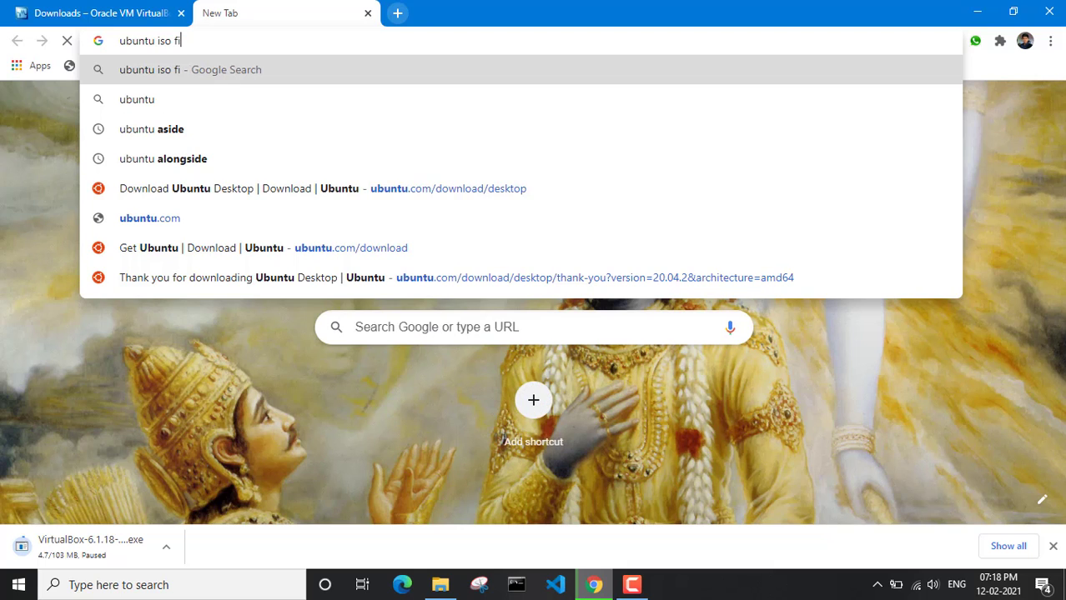
text(le d)
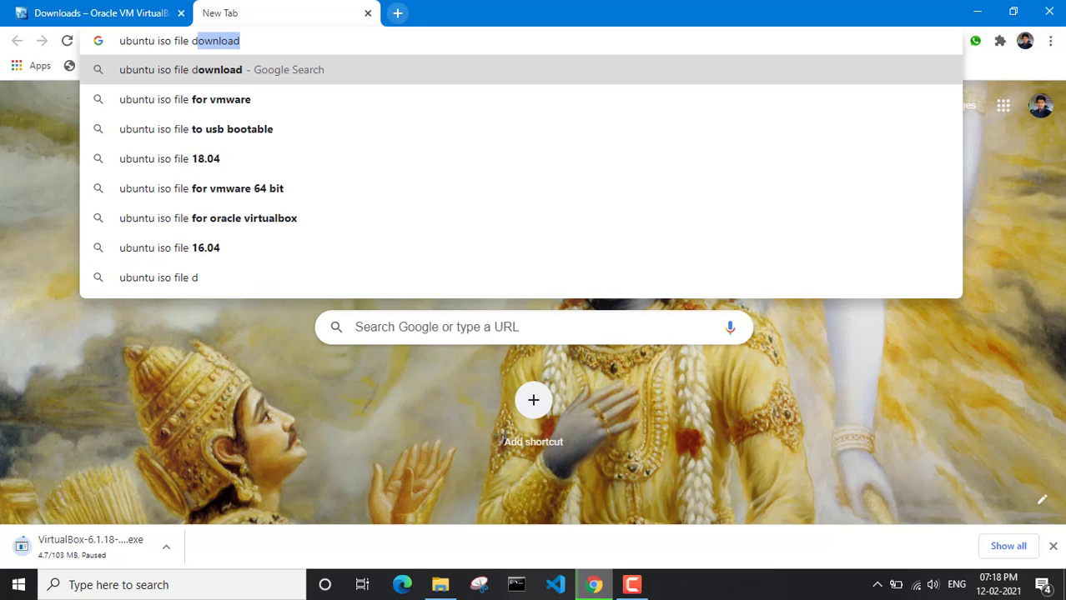
text(ownload)
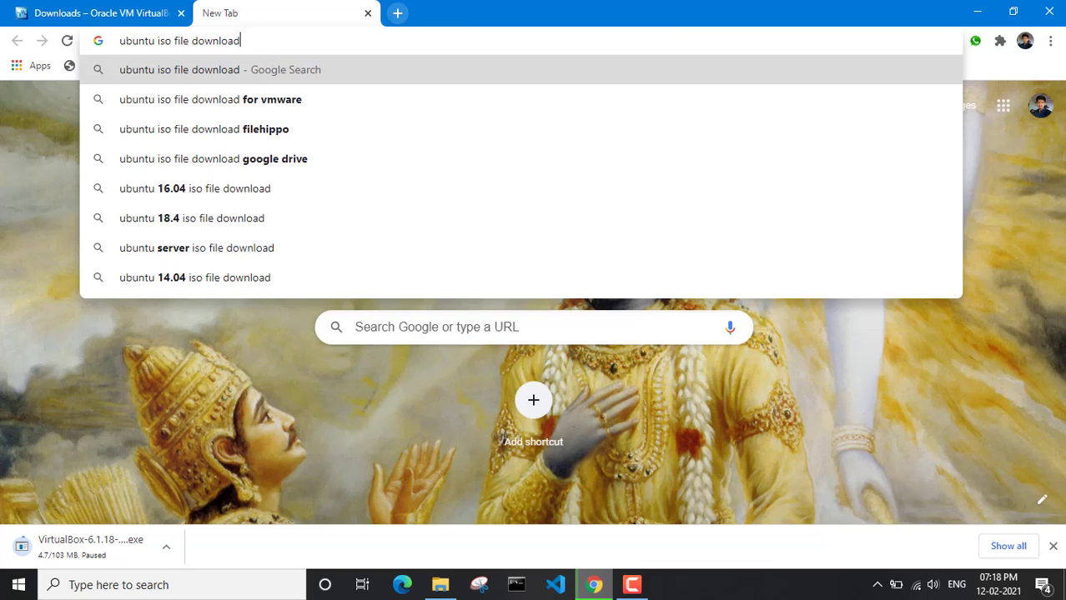
key(Return)
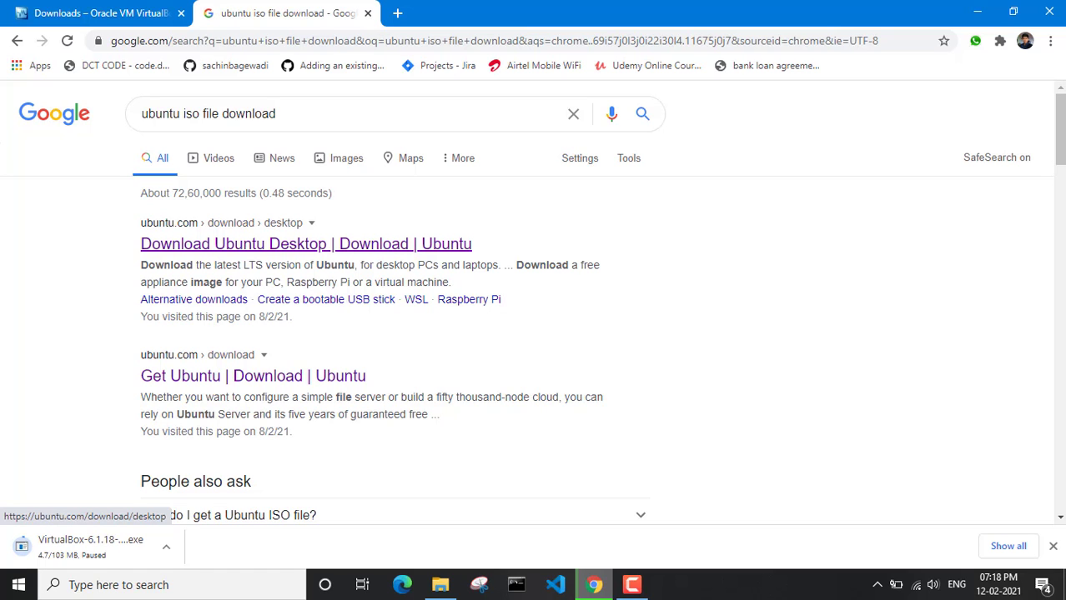
- Start the Ubuntu 20.10 desktop ISO download from the Download Ubuntu Desktop page and pause it
click(305, 244)
scroll(534, 300, down, 3)
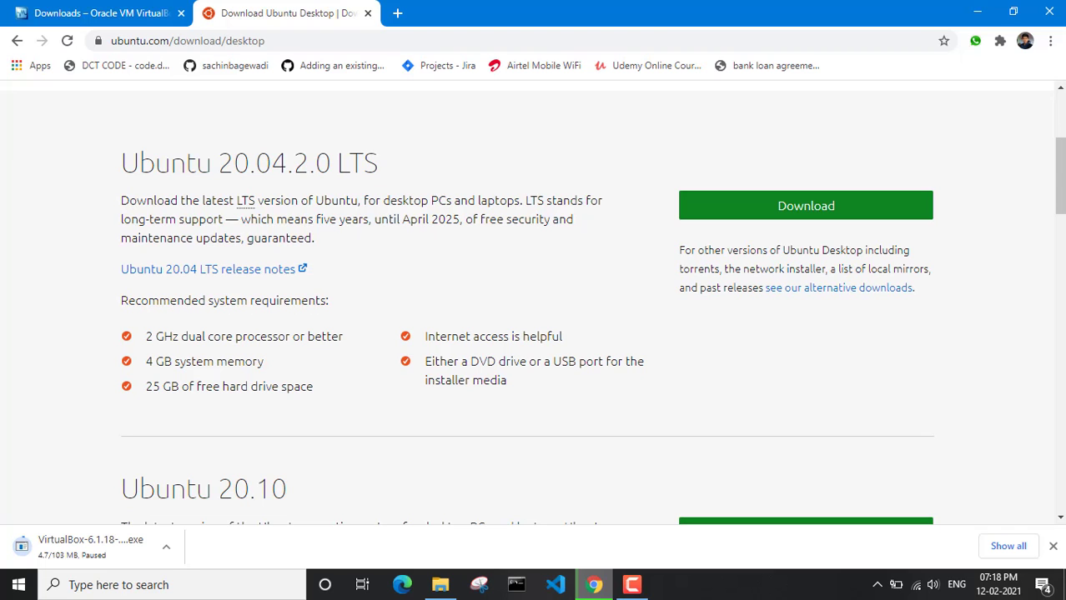
scroll(534, 300, down, 3)
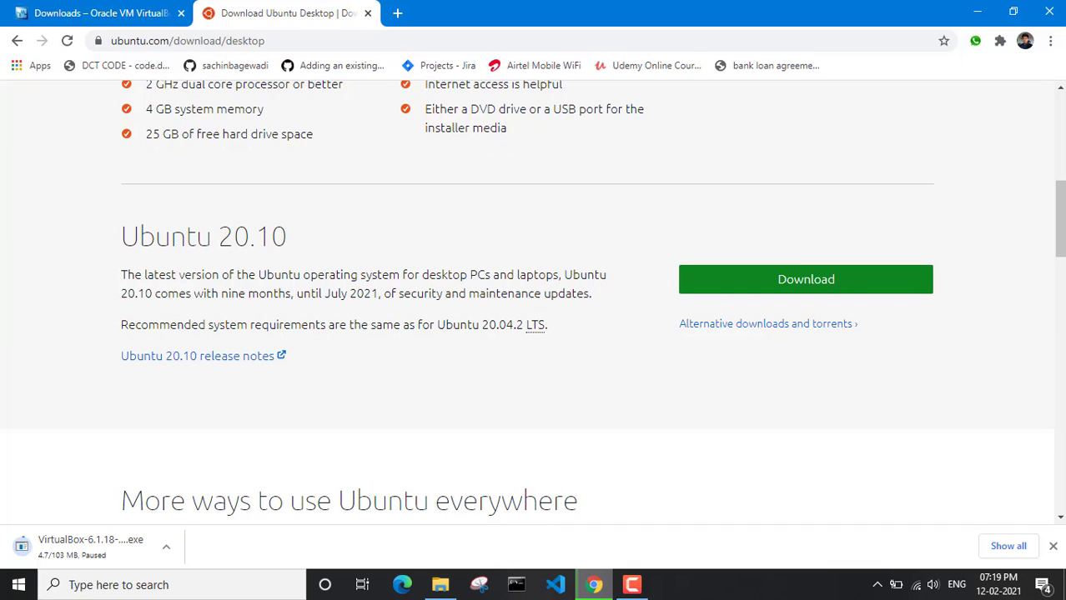
scroll(805, 317, up, 1)
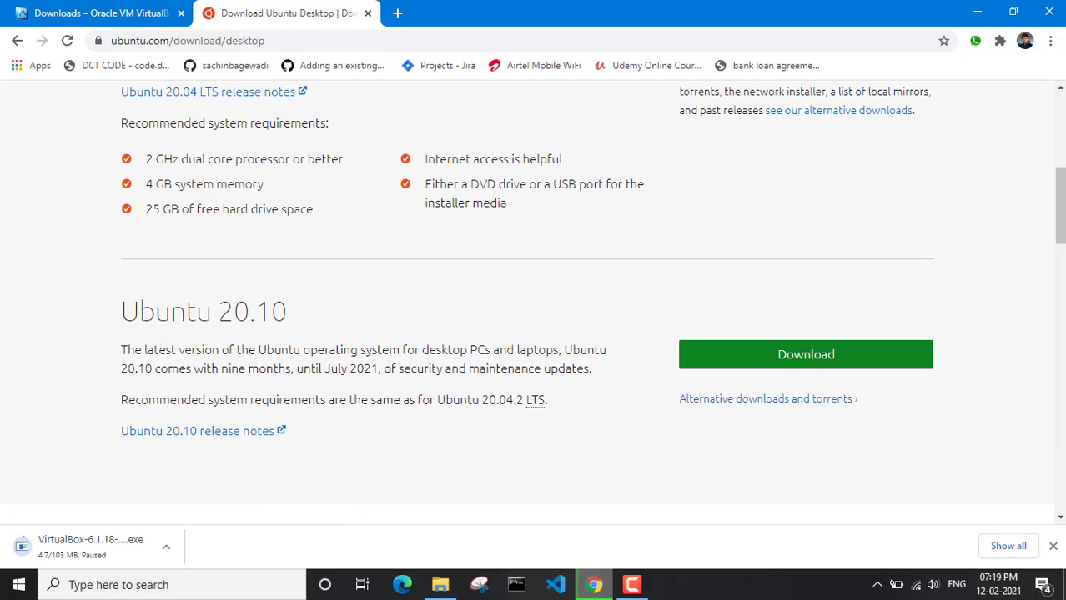
scroll(805, 355, up, 2)
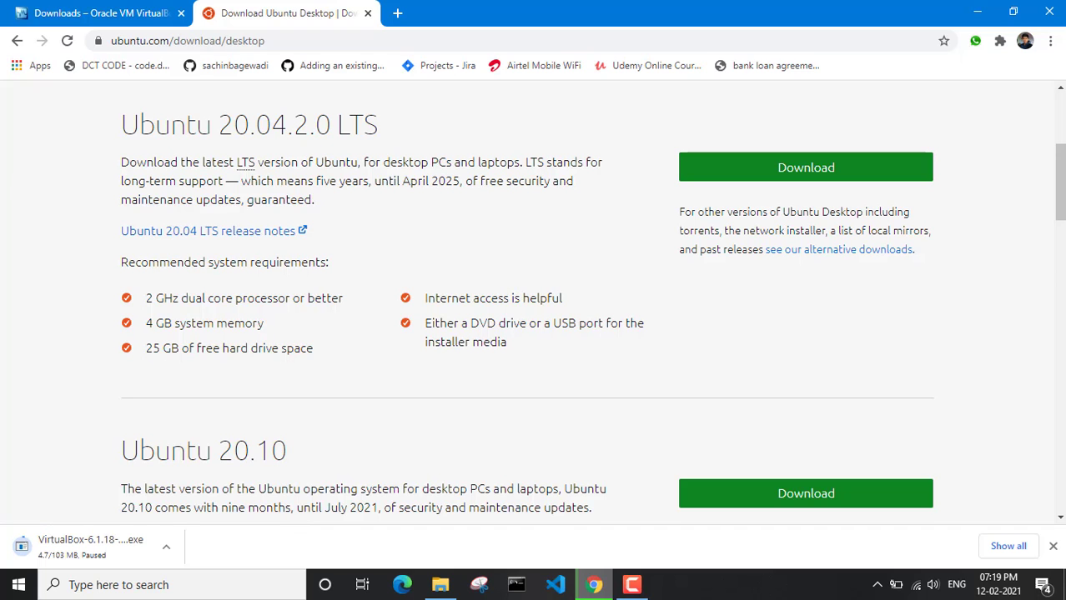
scroll(806, 317, down, 2)
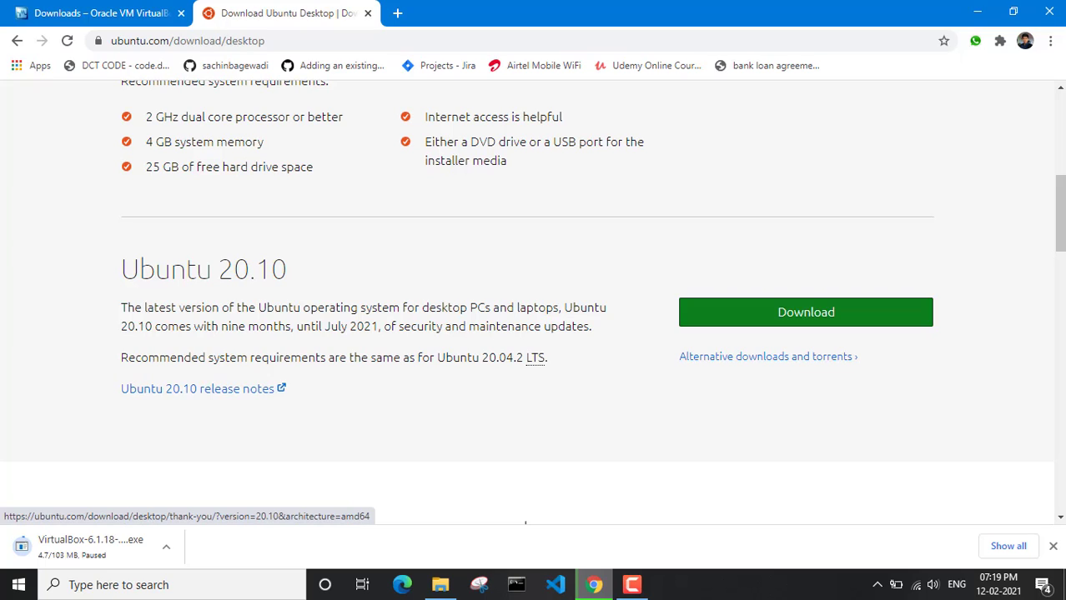
click(805, 312)
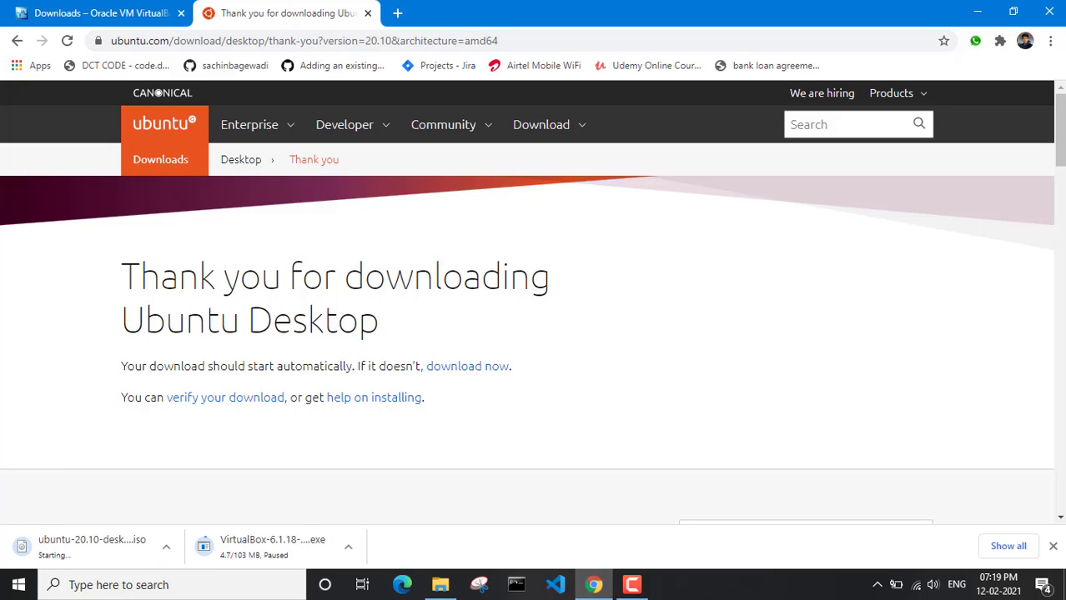
click(166, 547)
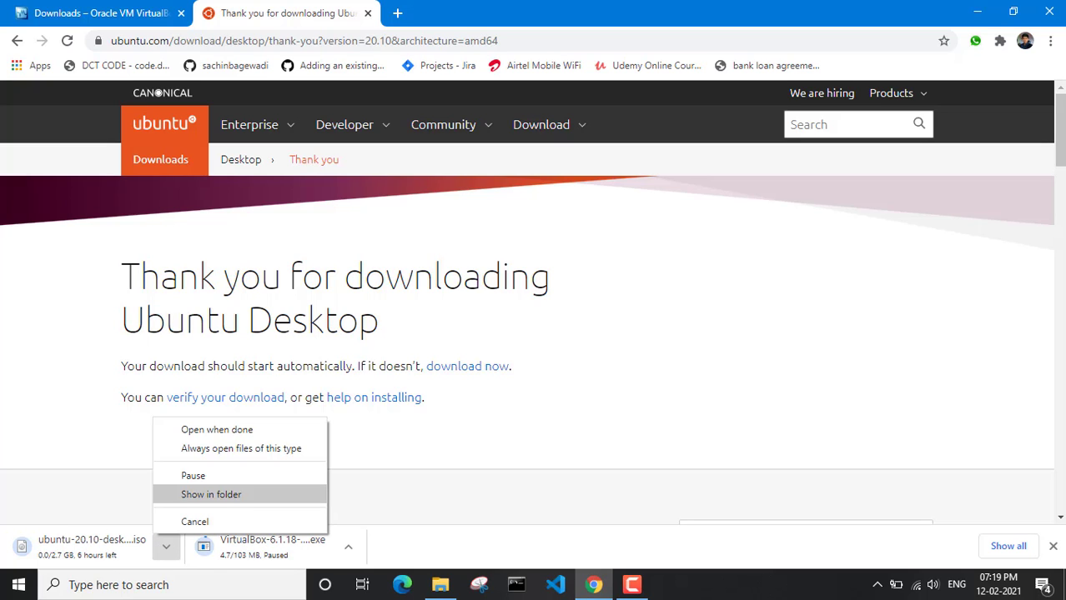
click(196, 475)
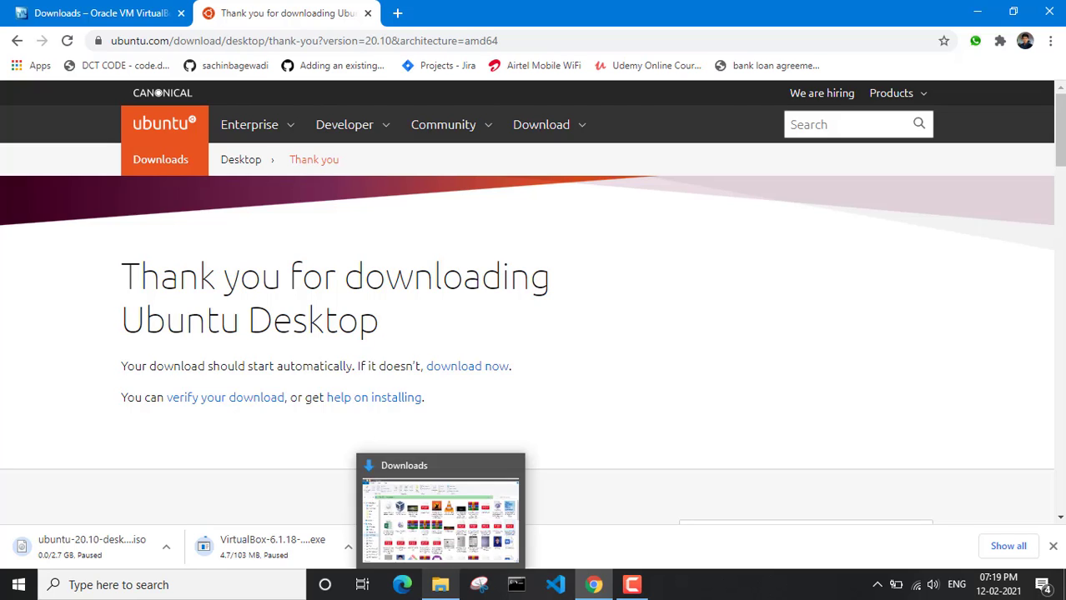
- Switch to the Downloads folder in File Explorer and launch the VirtualBox-6.1.18-142142-Win.exe installer
click(441, 585)
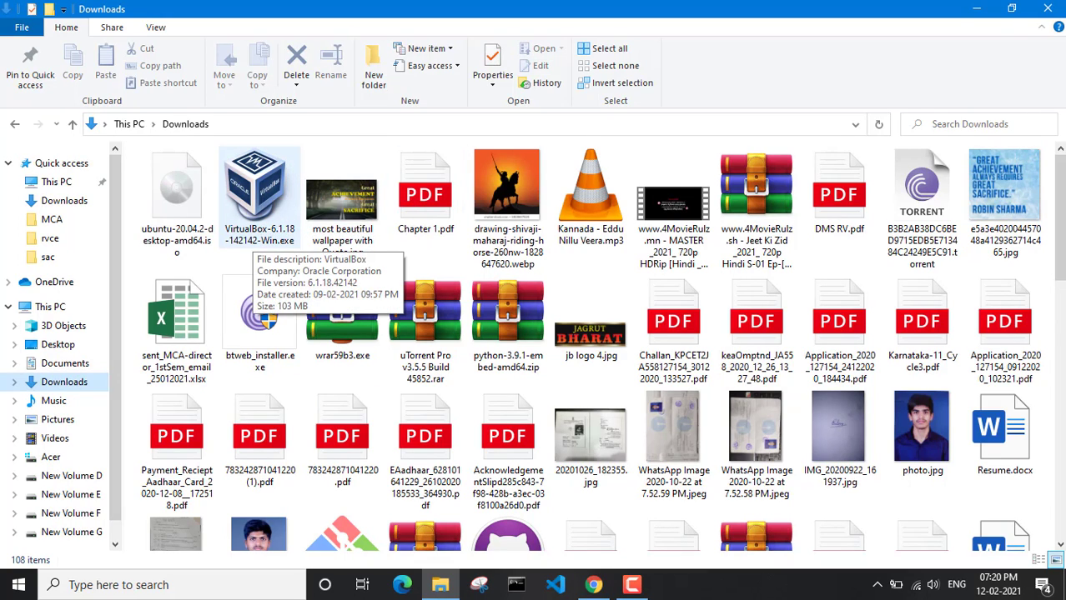
click(253, 234)
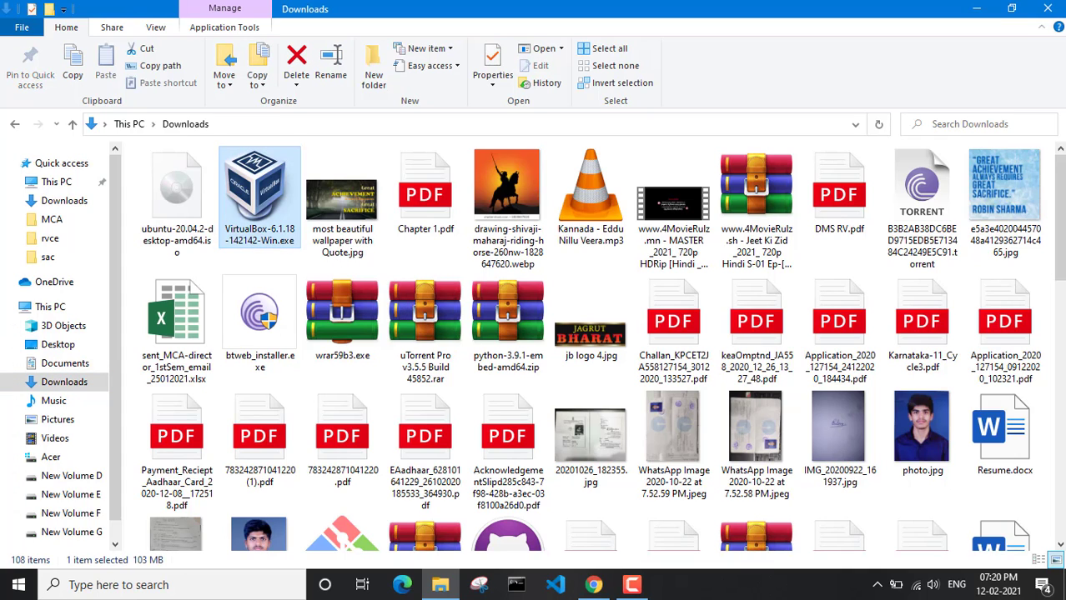
right_click(259, 70)
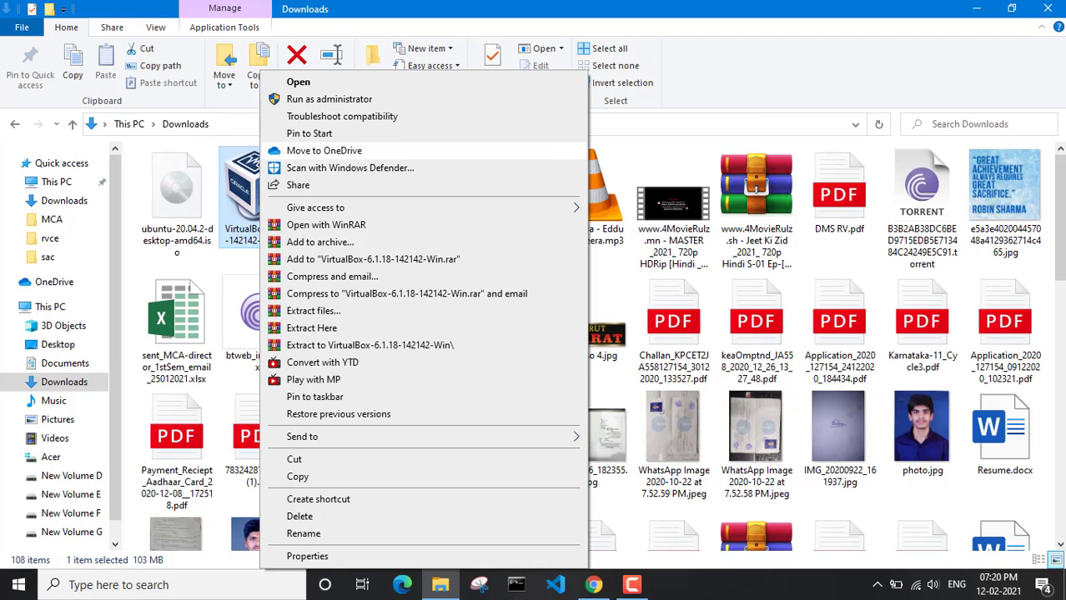
click(299, 82)
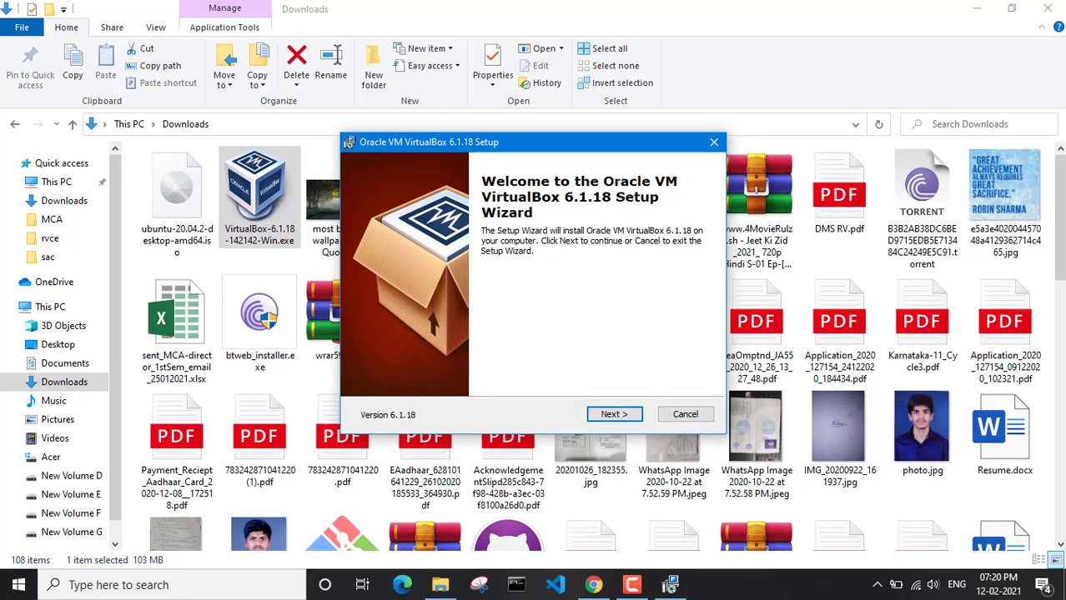
- Install VirtualBox 6.1.18 with the default features, location and shortcut options, agreeing to the temporary network disconnection
key(Return)
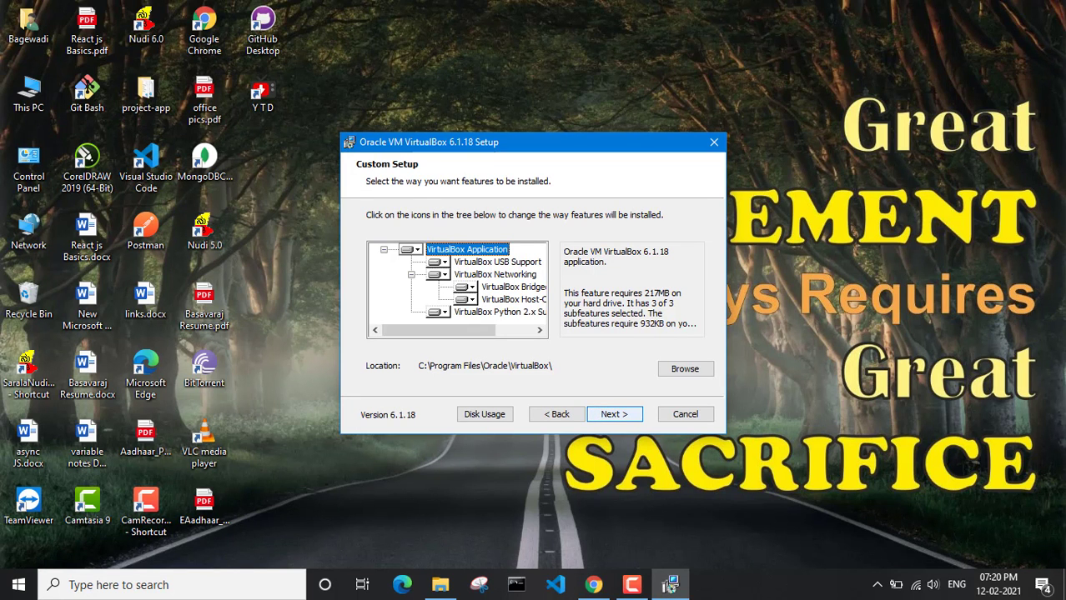
key(Return)
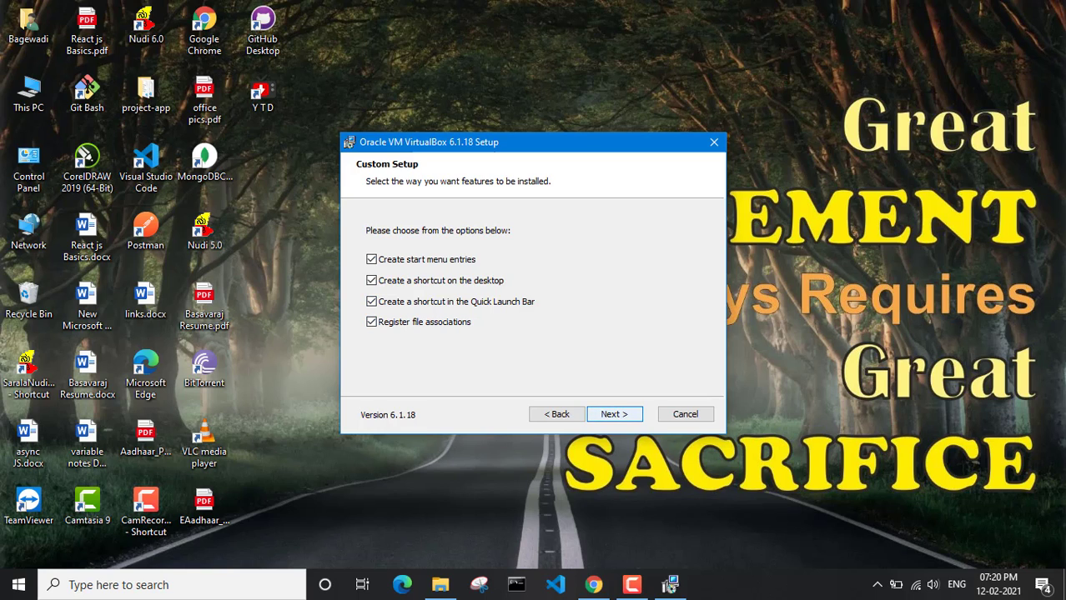
click(614, 415)
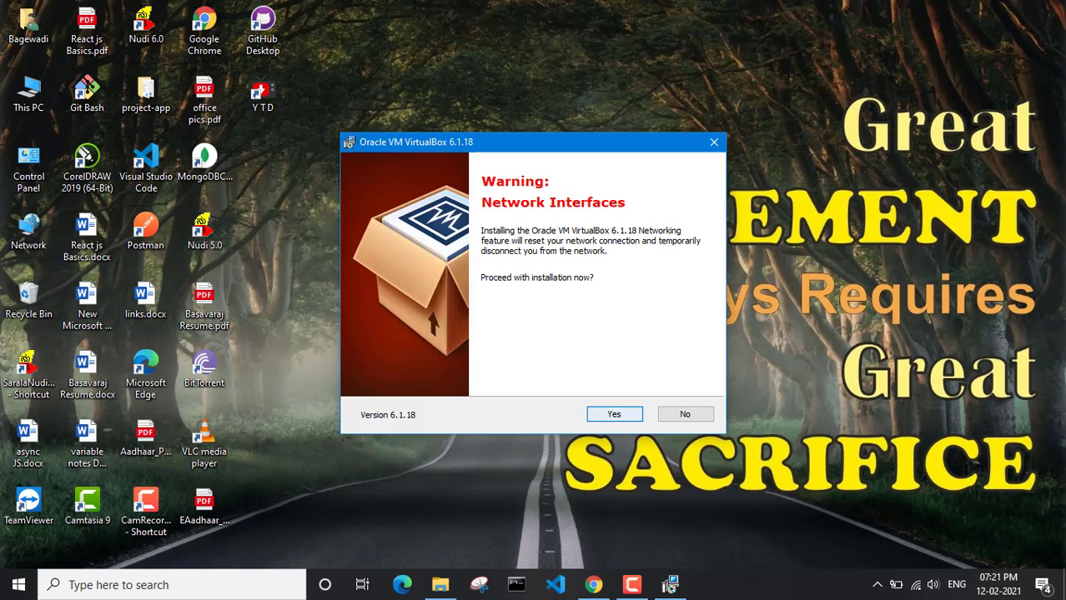
key(Return)
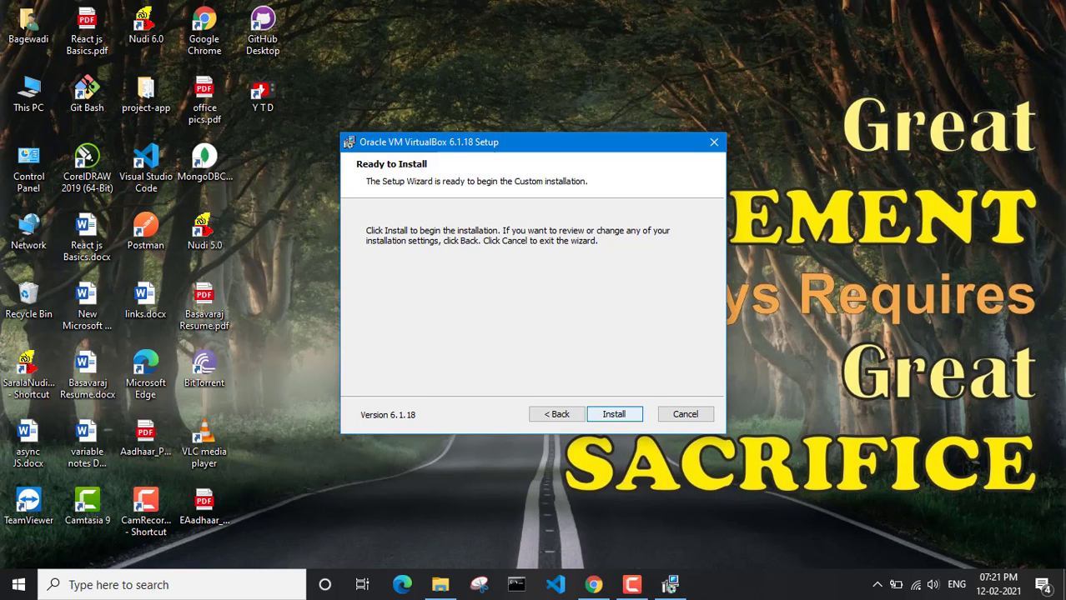
key(Return)
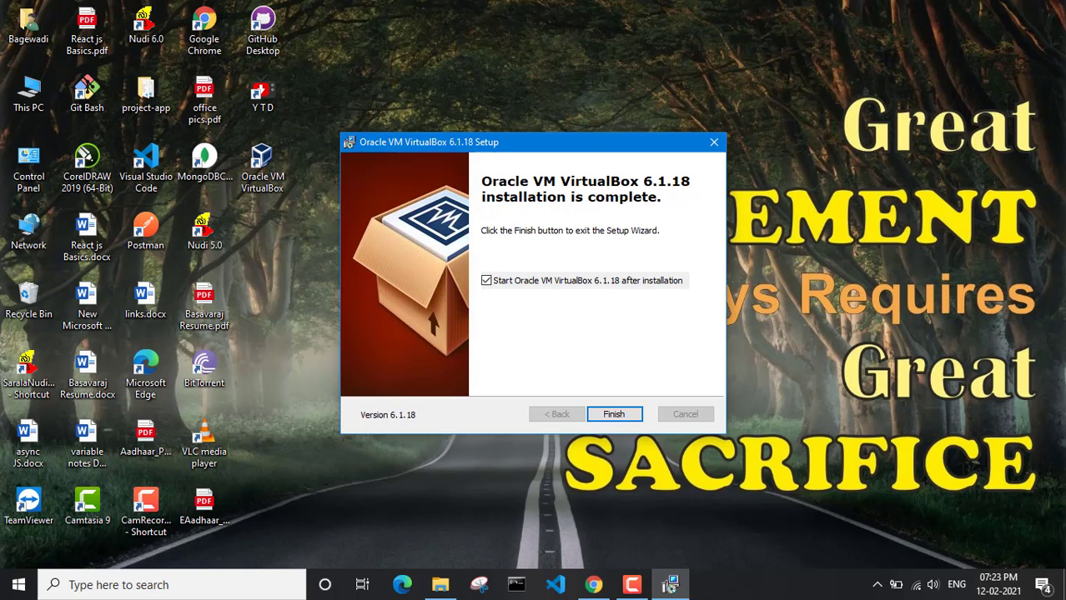
- Finish the setup by launching VirtualBox and define a new virtual machine named Ubuntu with type Linux and version Ubuntu (64-bit)
click(613, 415)
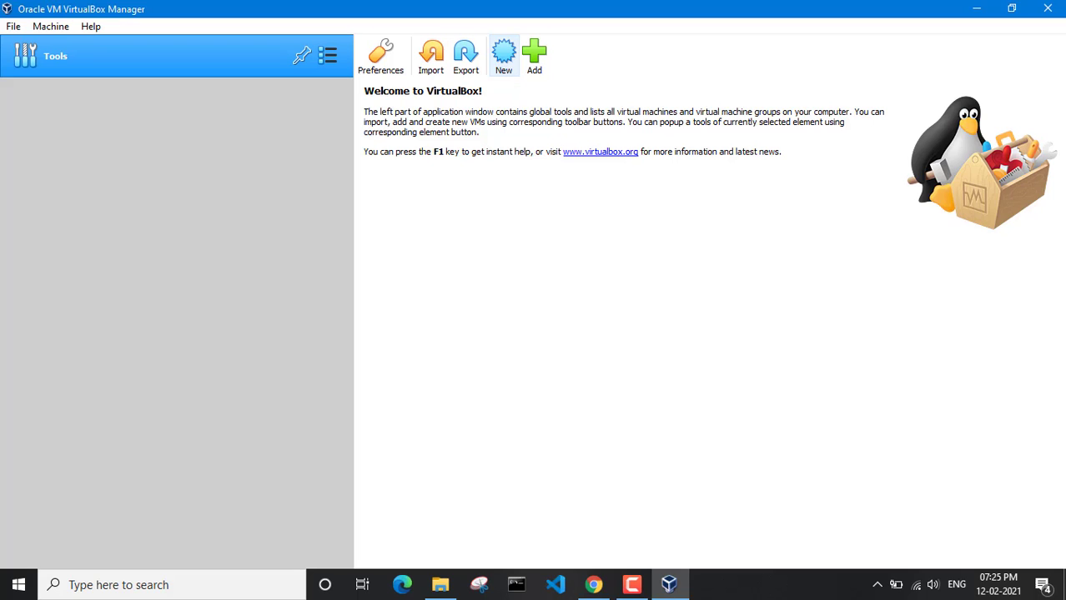
click(503, 55)
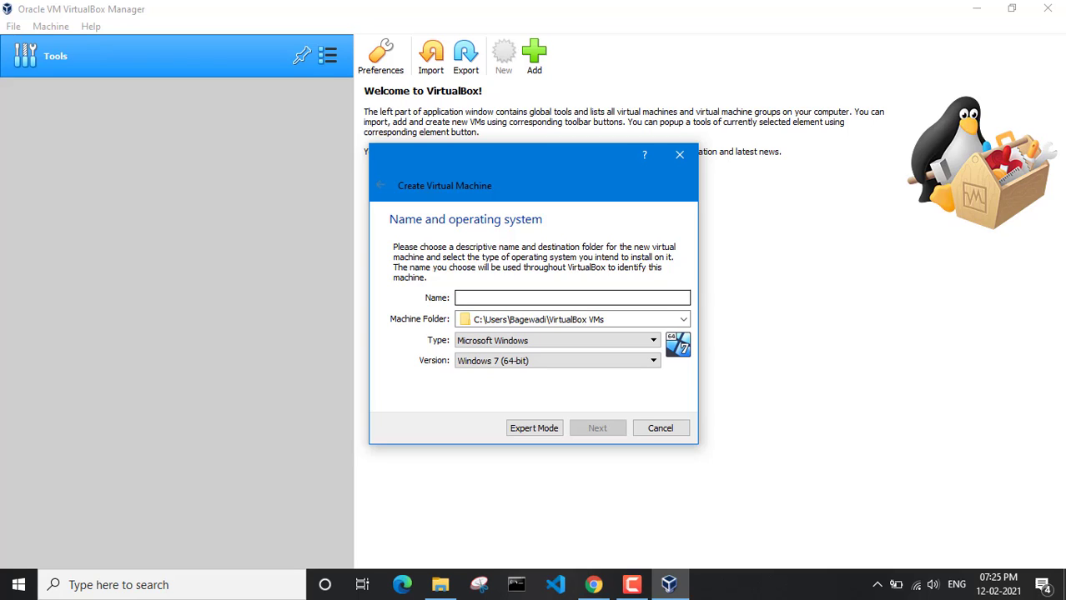
text(Ubuntu)
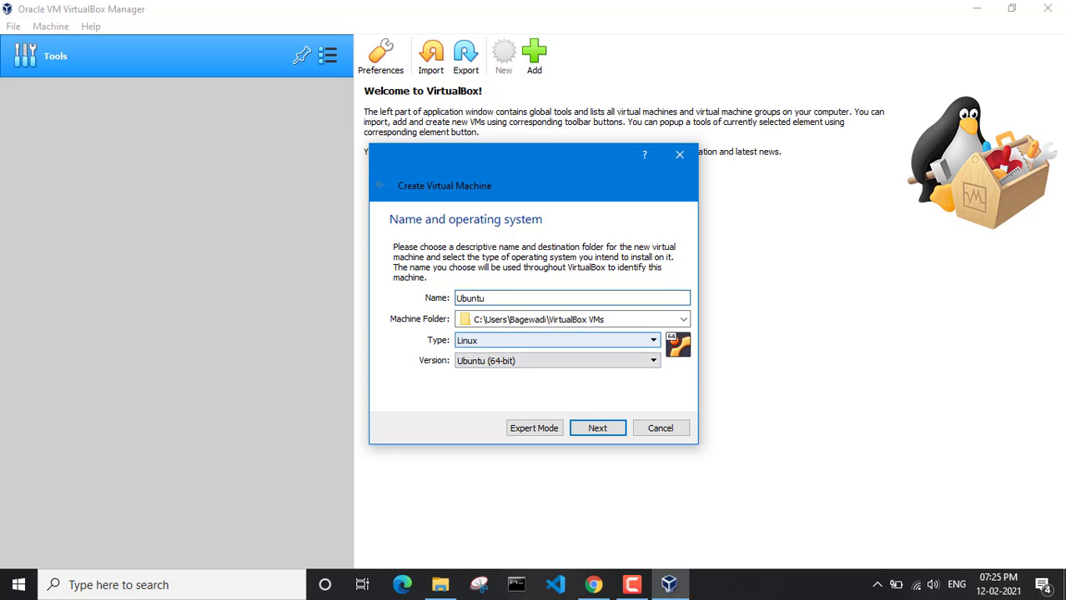
click(557, 340)
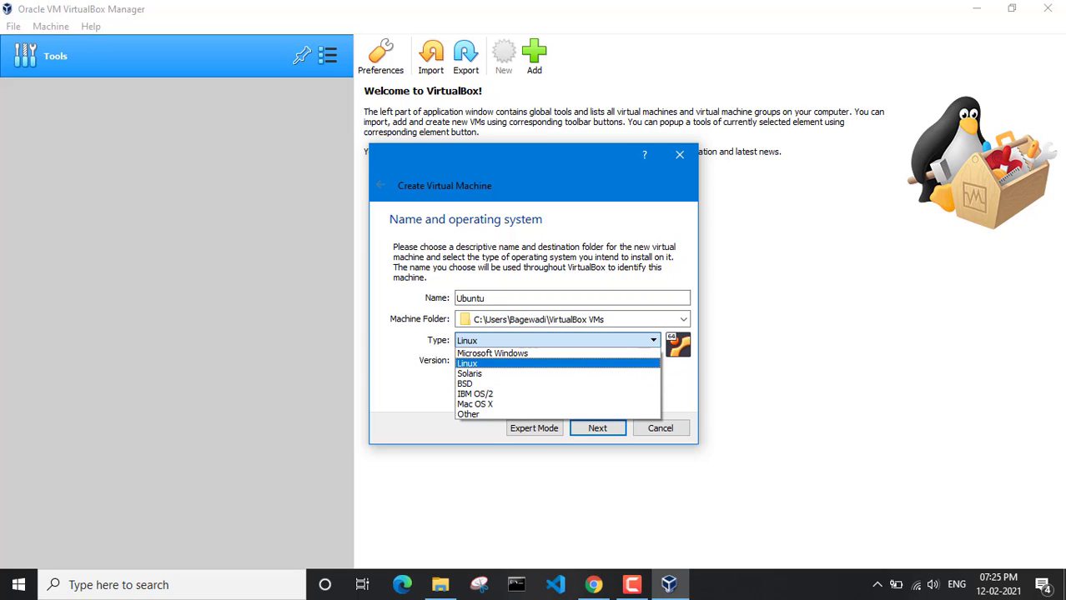
click(469, 364)
click(595, 360)
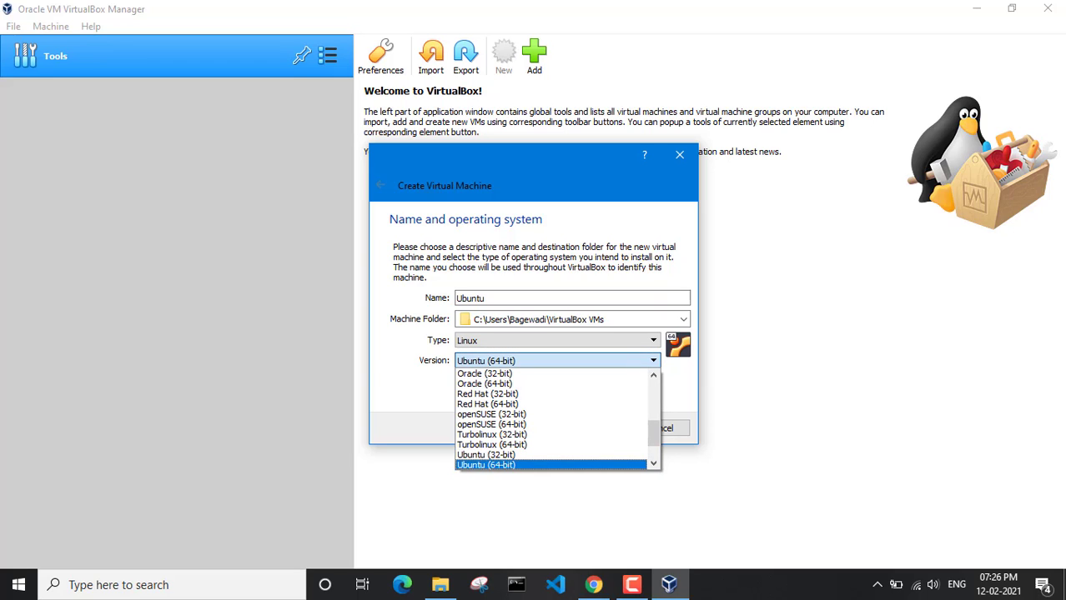
click(492, 464)
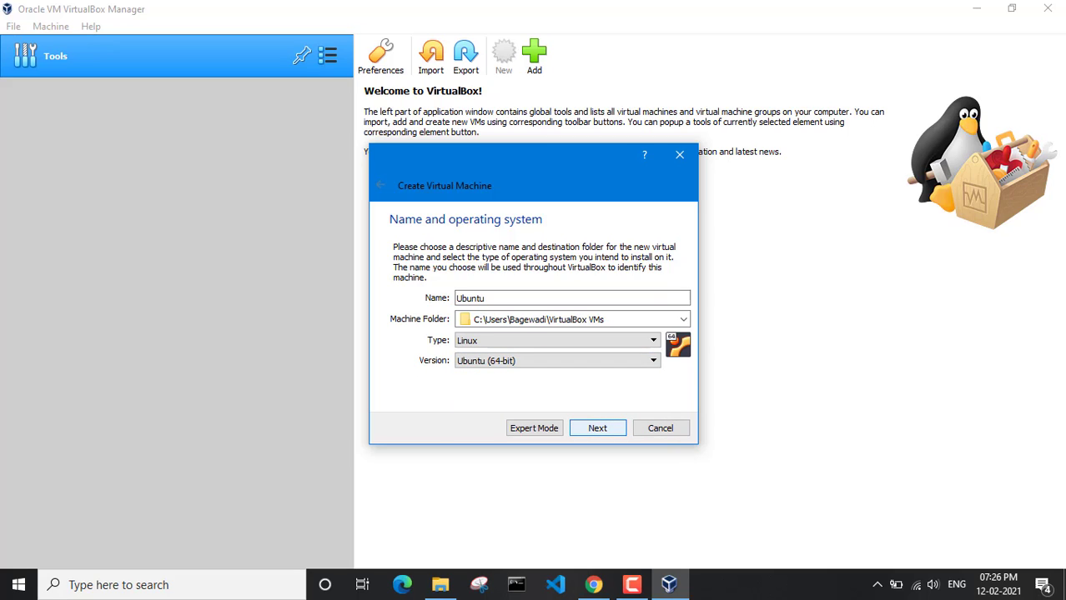
click(598, 428)
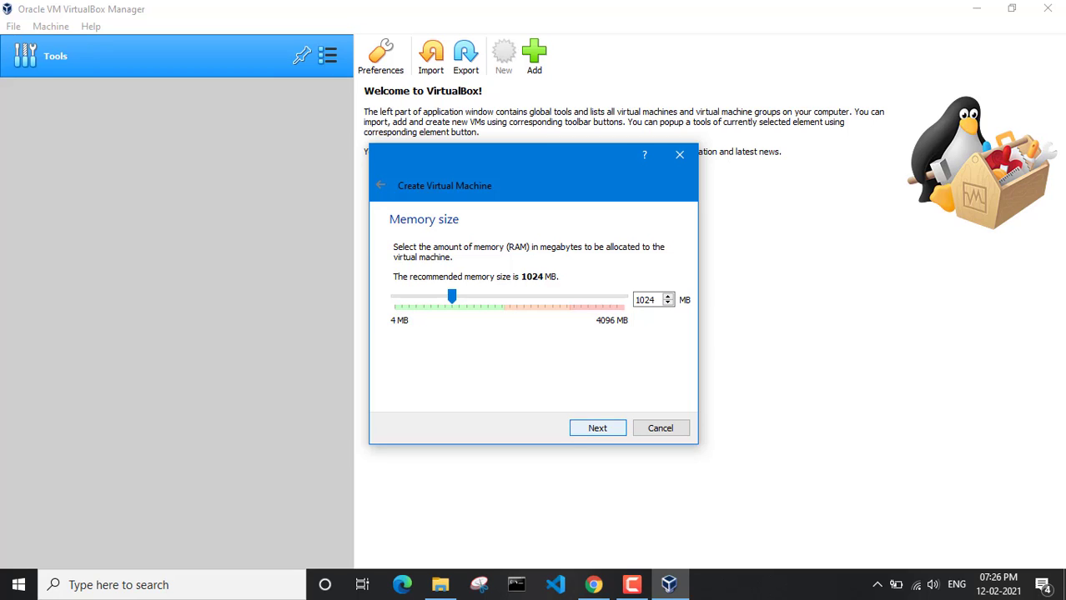
- Accept 1024 MB of memory and create the machine with a new dynamically allocated 10.00 GB VDI hard disk
key(Return)
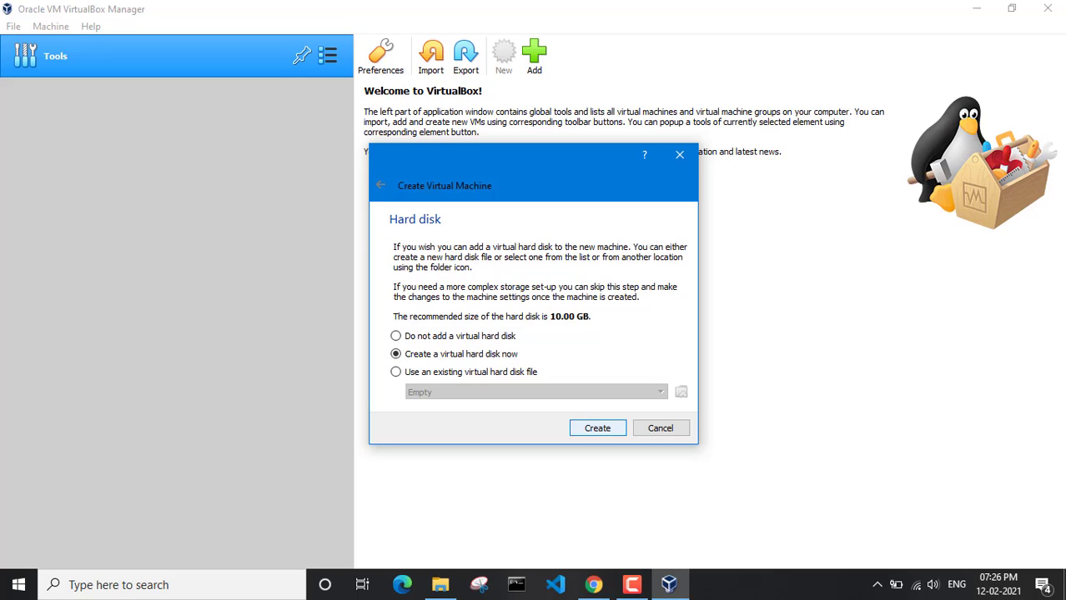
key(Return)
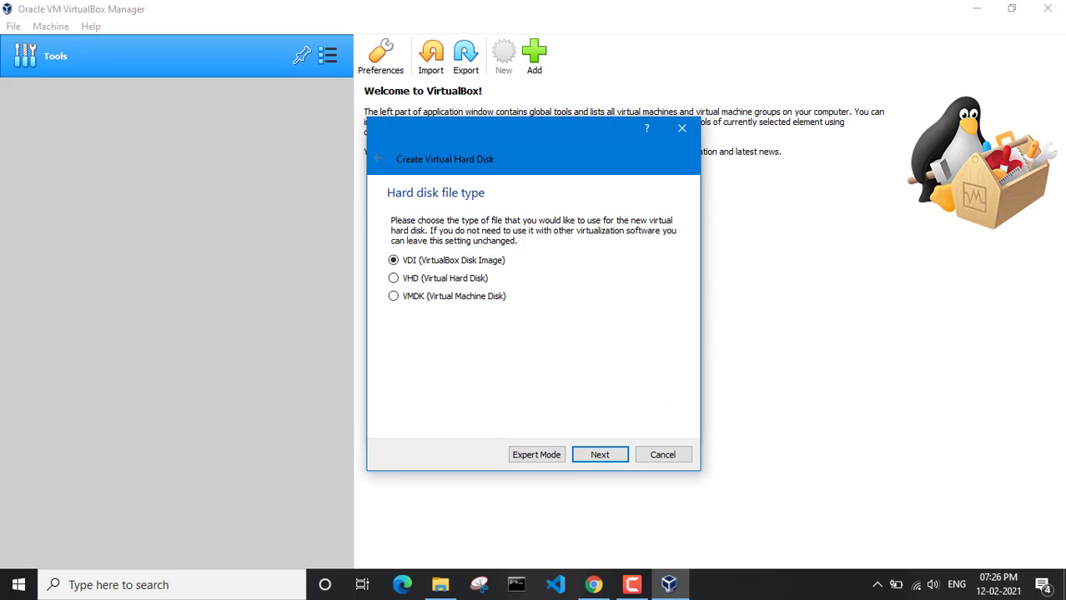
key(Return)
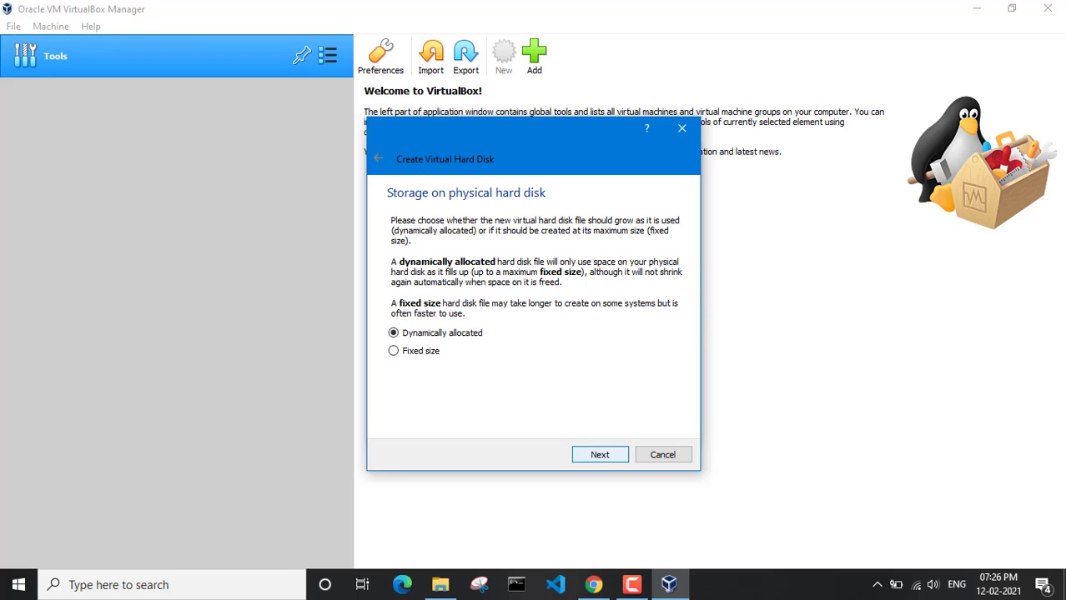
click(600, 455)
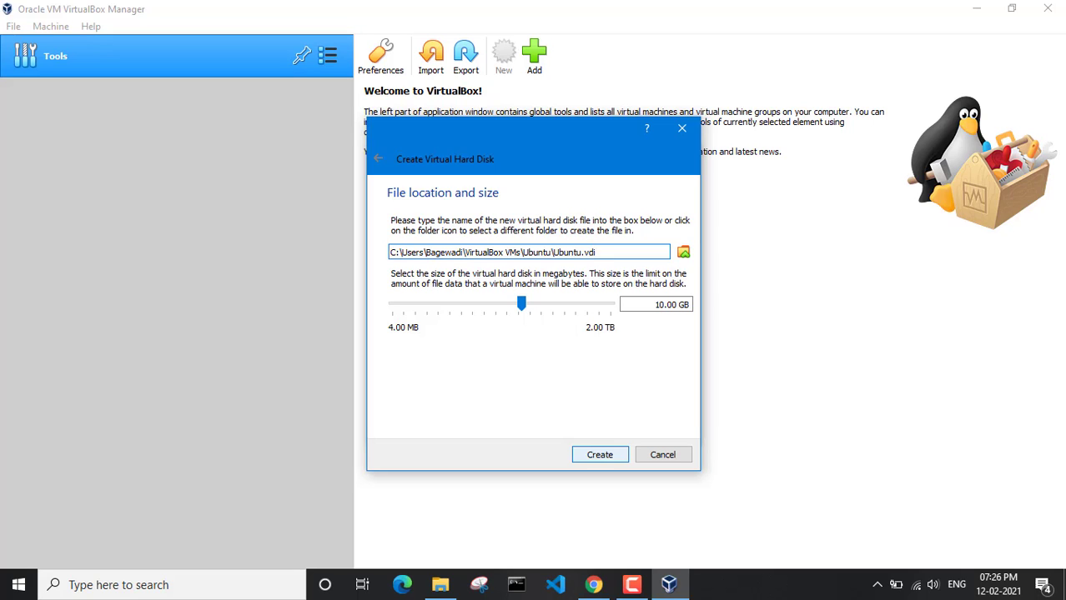
key(Return)
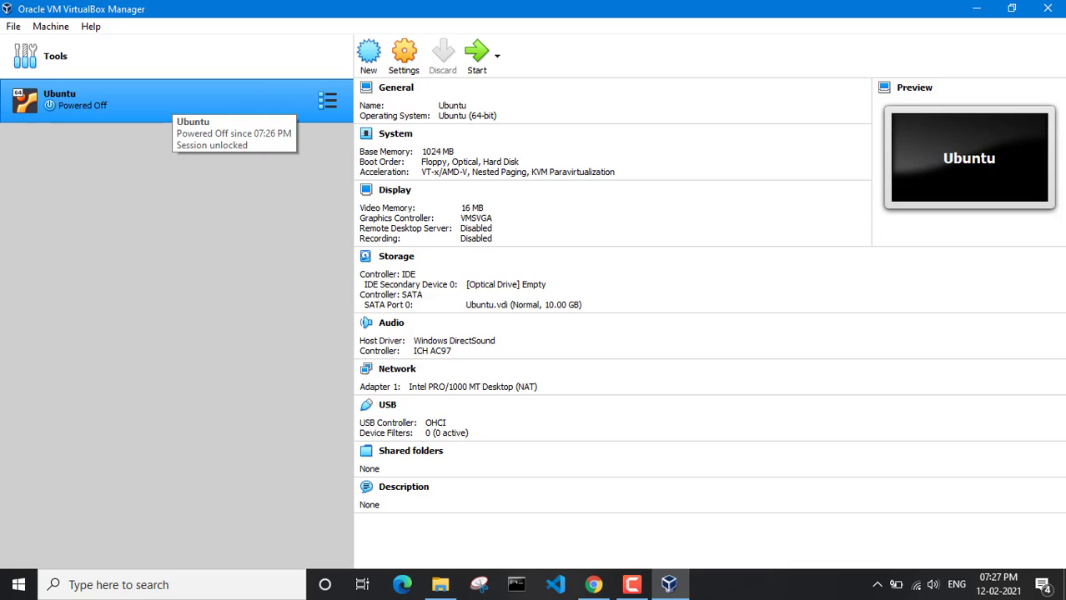
- Start the ubuntu virtual machine using ubuntu-20.04.2-desktop-amd64.iso from the Downloads folder as its start-up disk
double_click(171, 100)
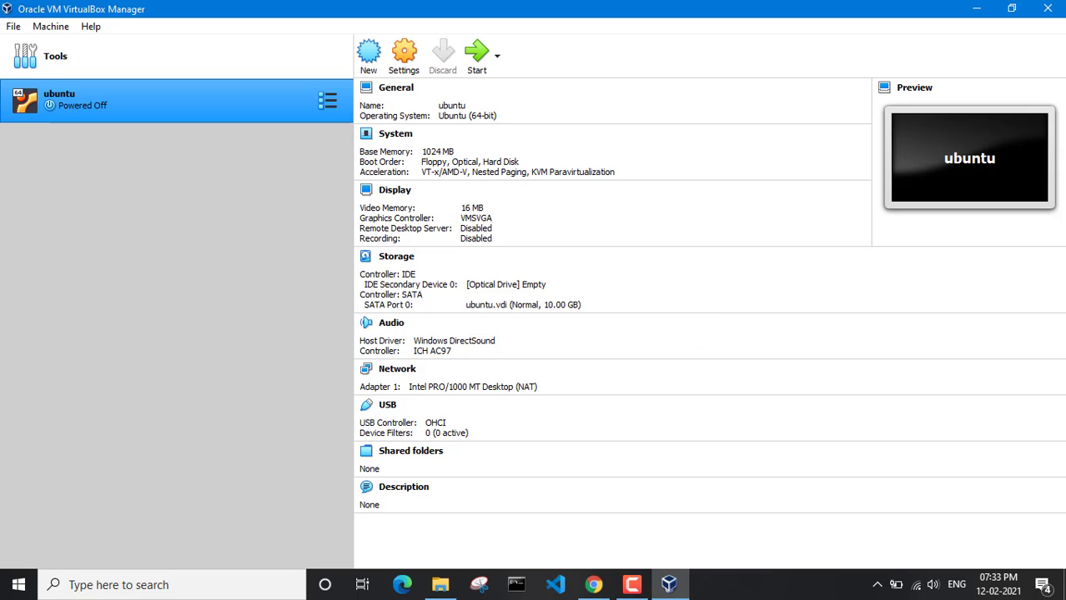
click(477, 55)
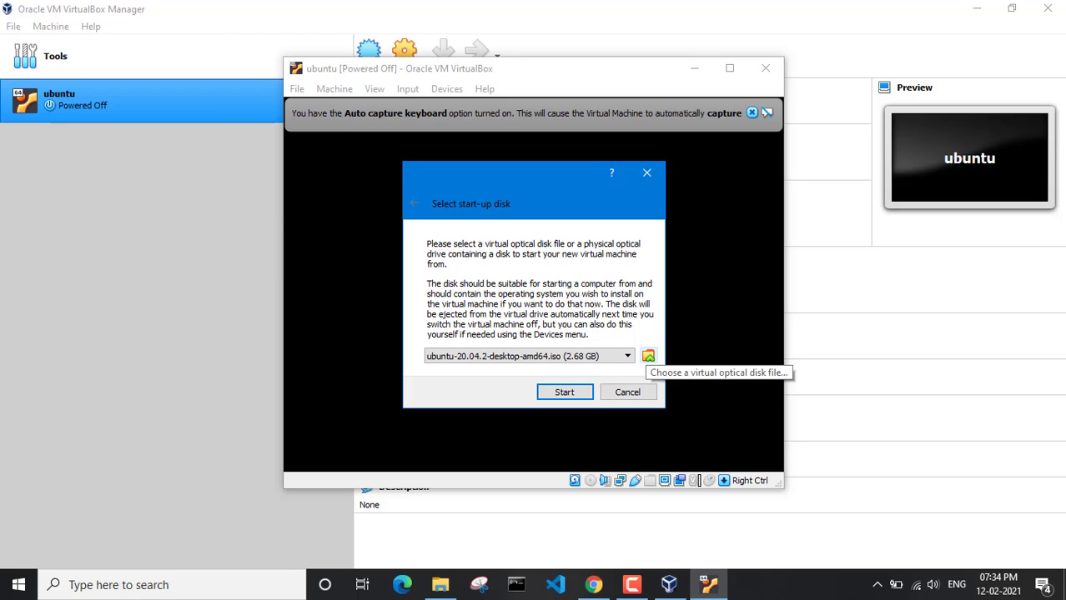
click(648, 356)
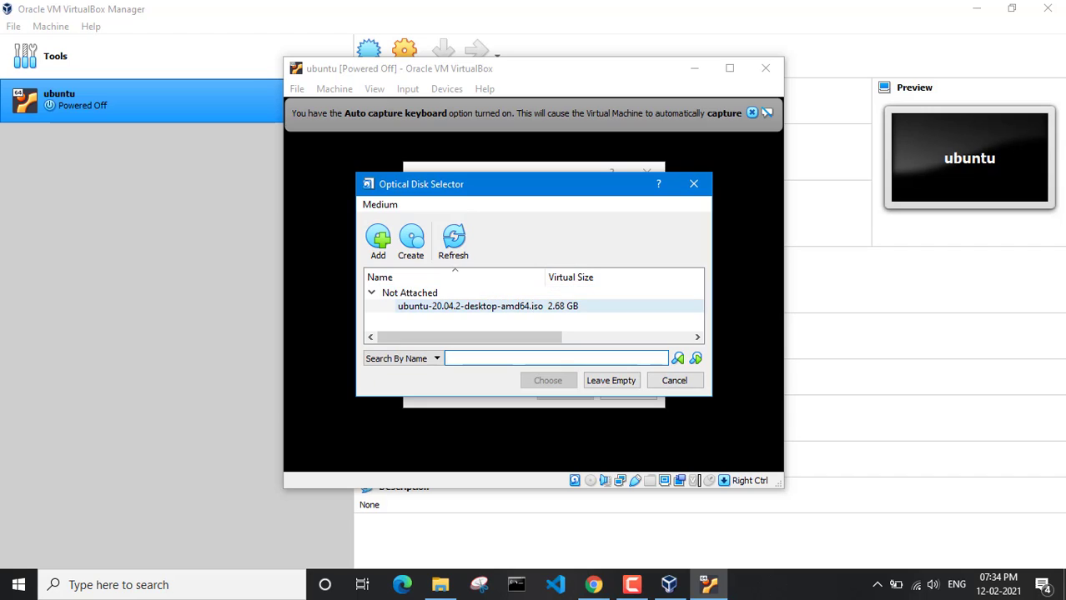
click(501, 307)
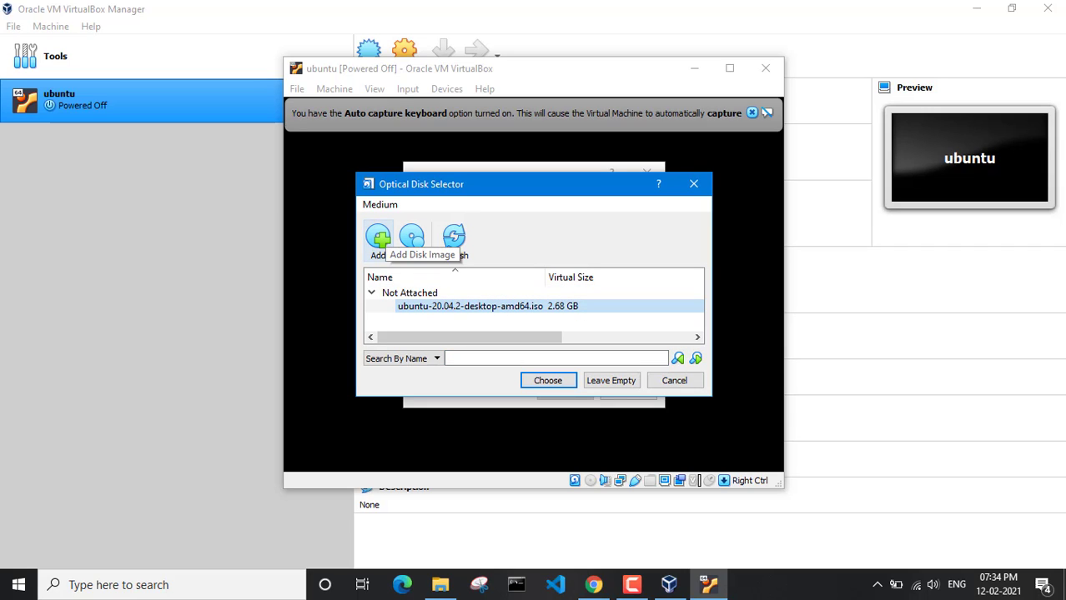
click(378, 238)
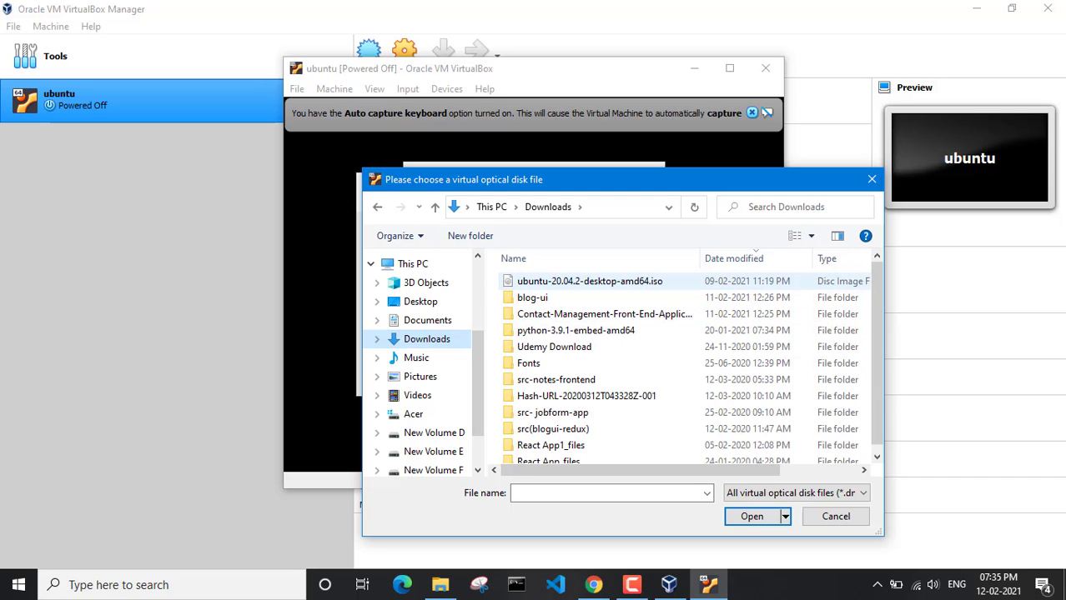
double_click(589, 281)
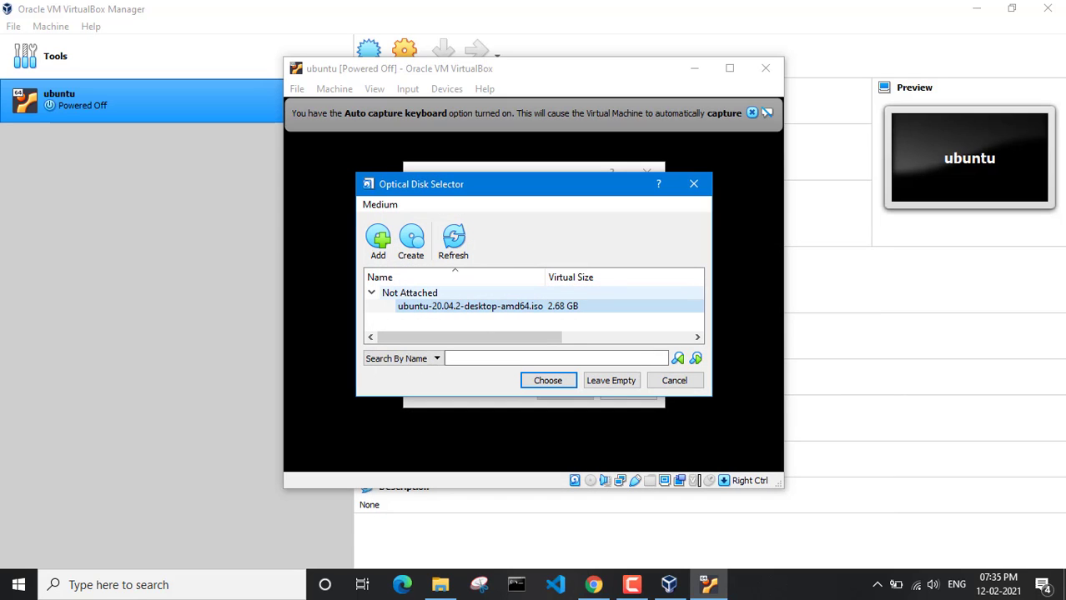
click(548, 380)
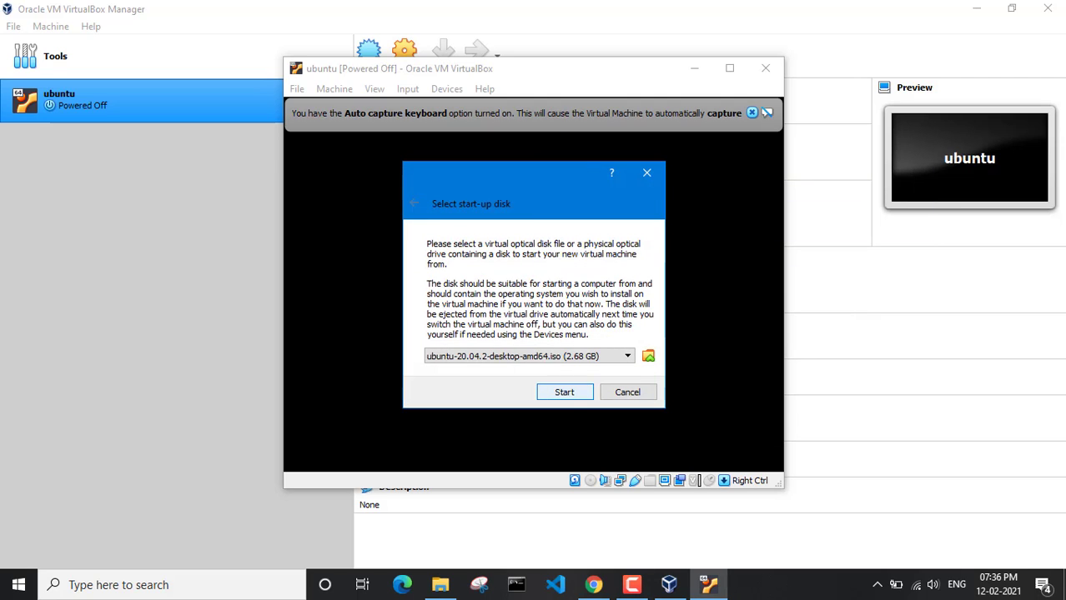
click(565, 392)
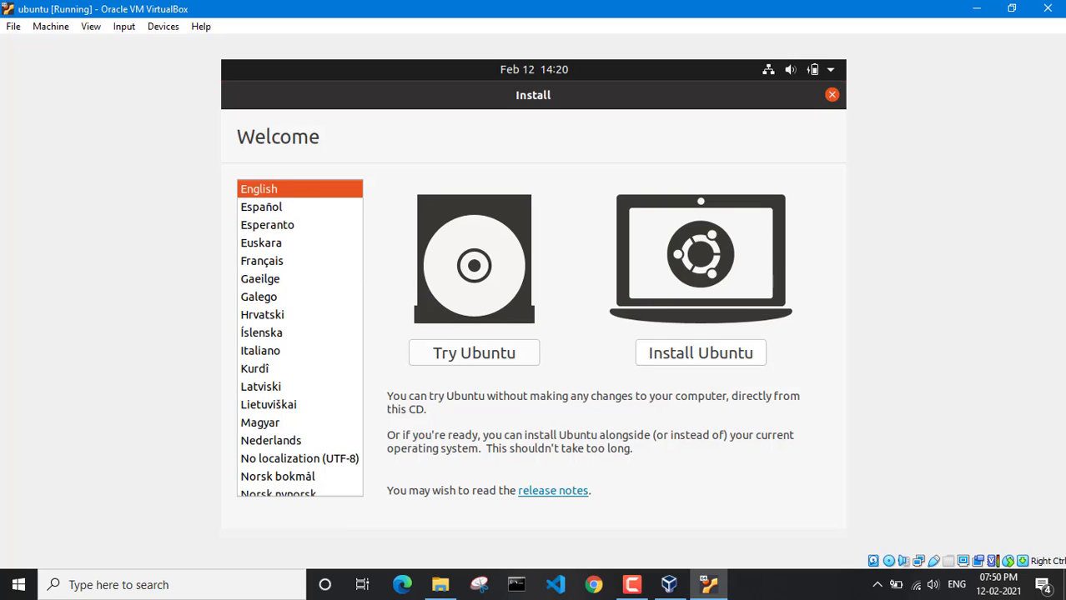
- Begin installing Ubuntu with English (US) keyboard, normal installation and updates downloaded during installation, and agree to write the disk changes
click(700, 353)
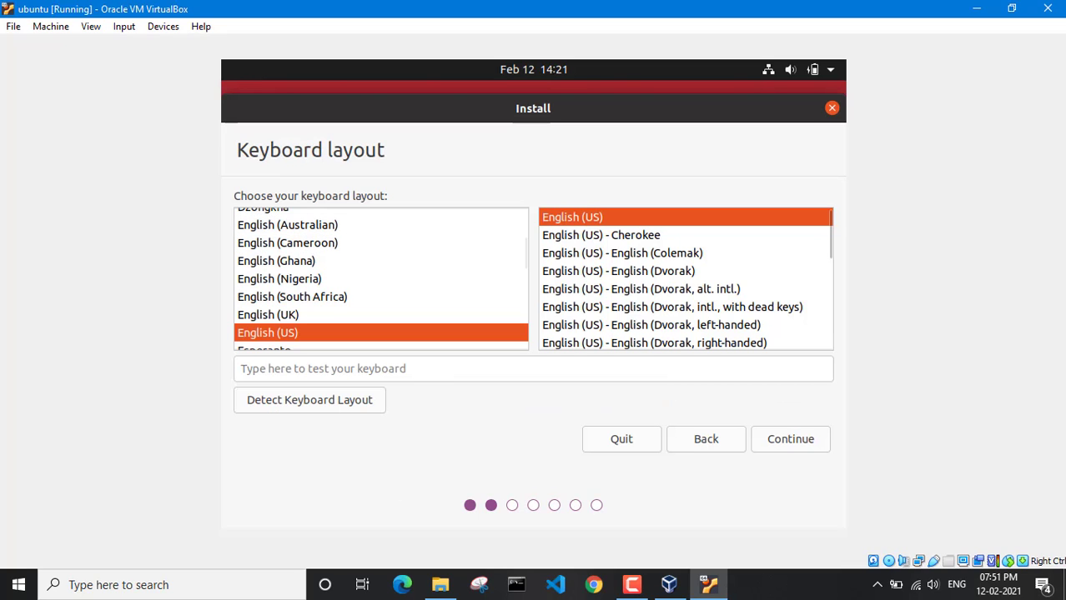
click(791, 439)
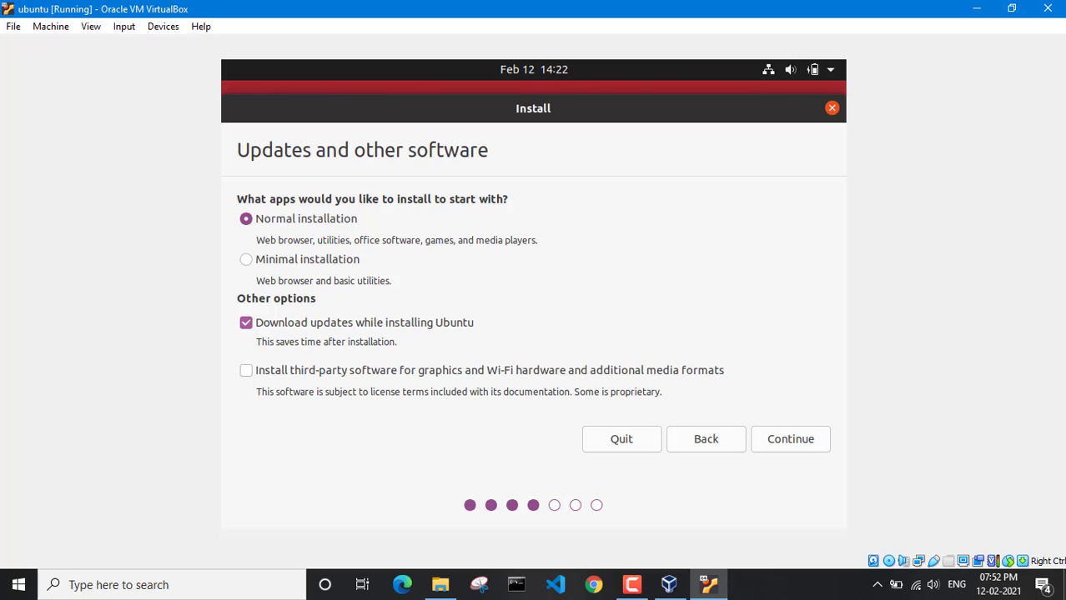
click(790, 440)
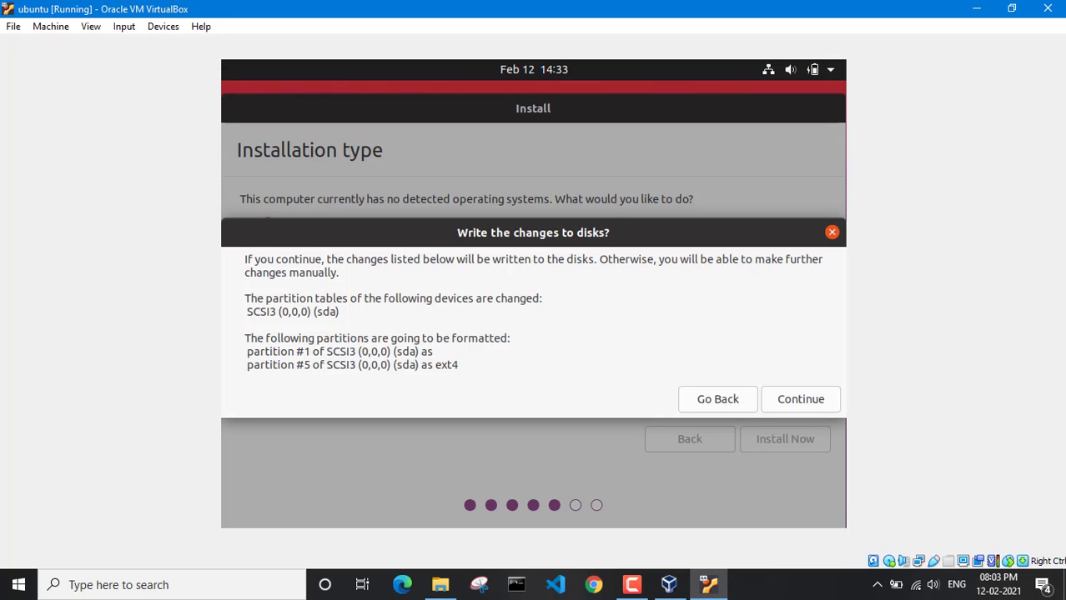
key(Return)
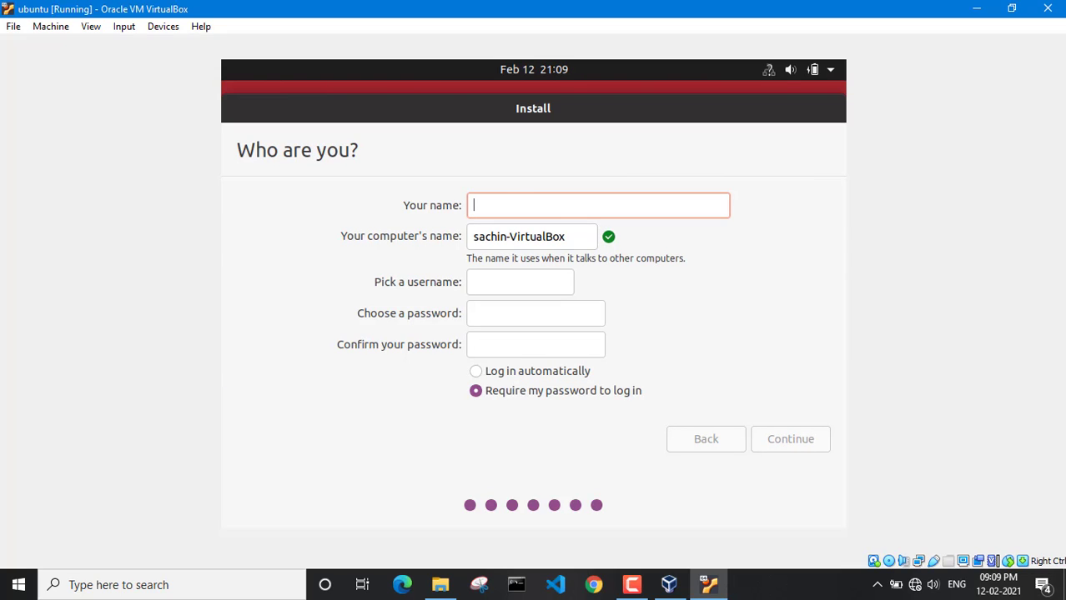
- Enter the user's name for the new Ubuntu account, removing the accidentally repeated text
text(sachin)
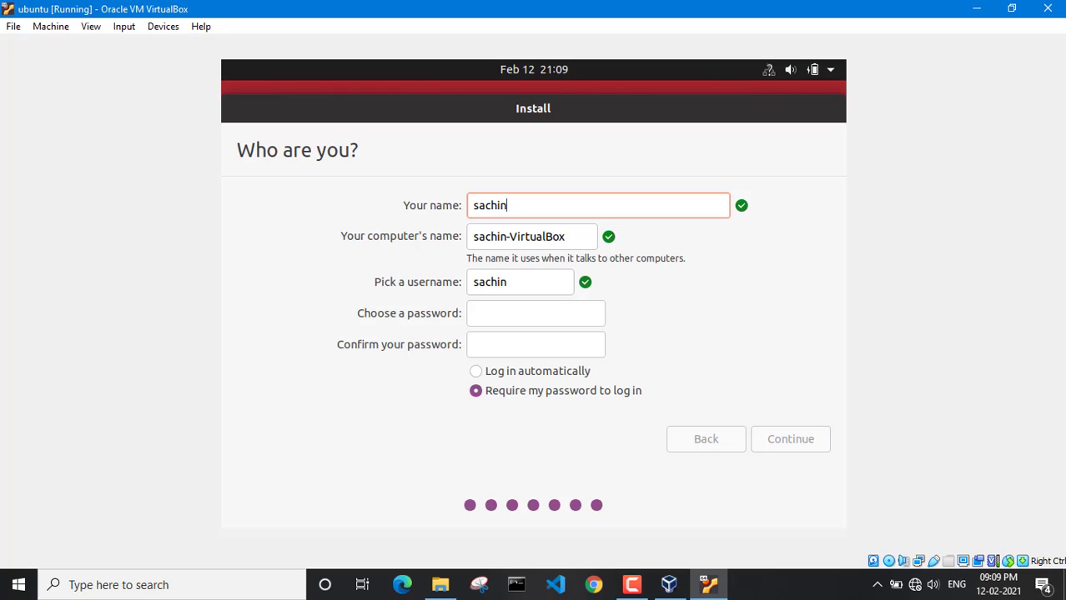
text(chin)
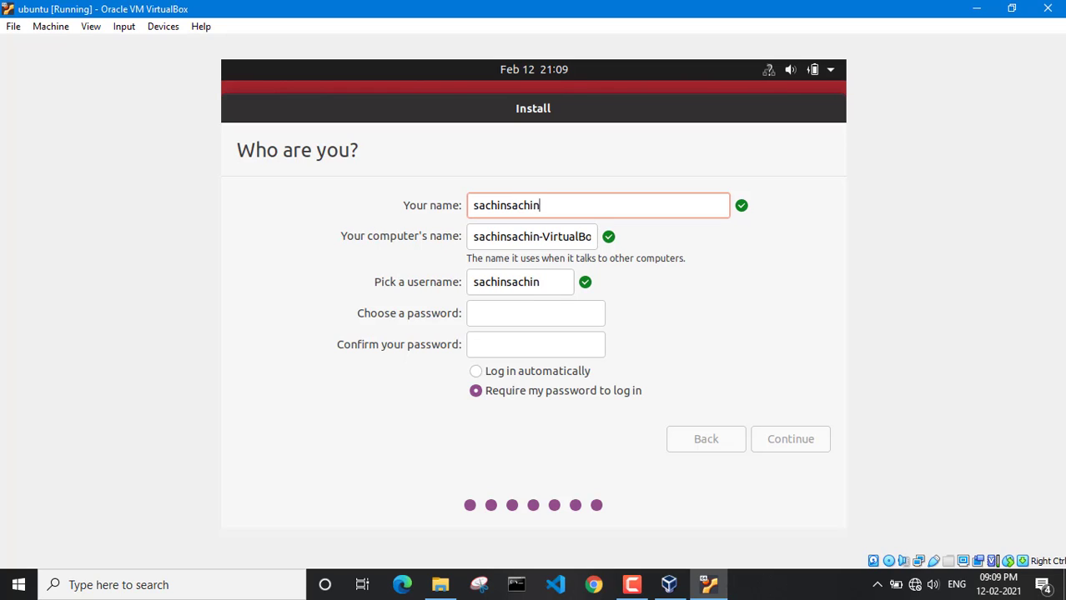
key(BackSpace)
key(BackSpace)
key(BackSpace)
key(BackSpace)
key(BackSpace)
key(BackSpace)
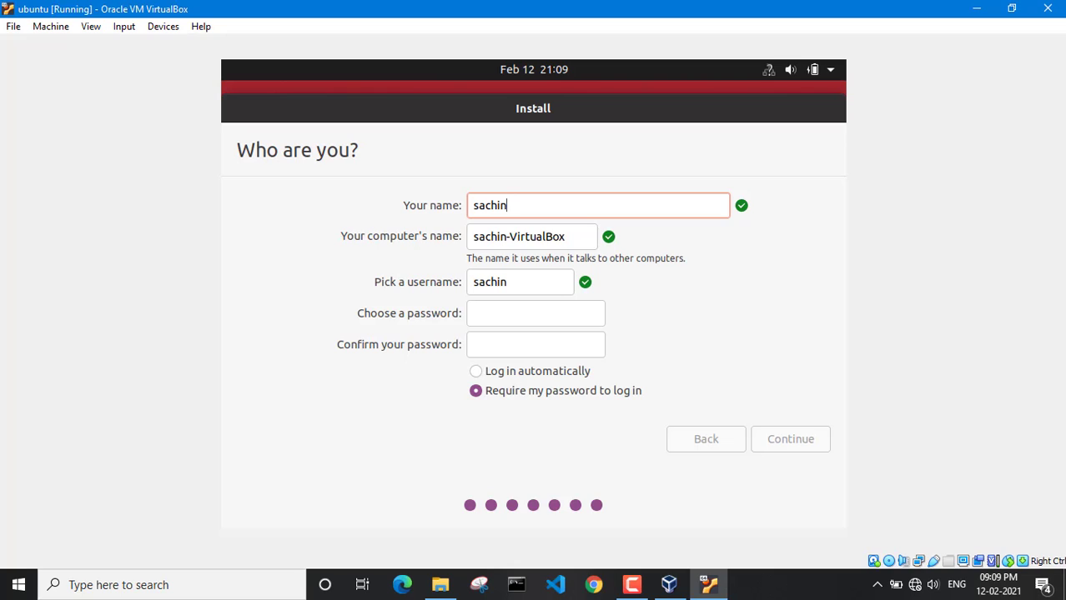
- Keep the suggested computer name and username, and enter and confirm the account password
key(Tab)
key(Tab)
key(Tab)
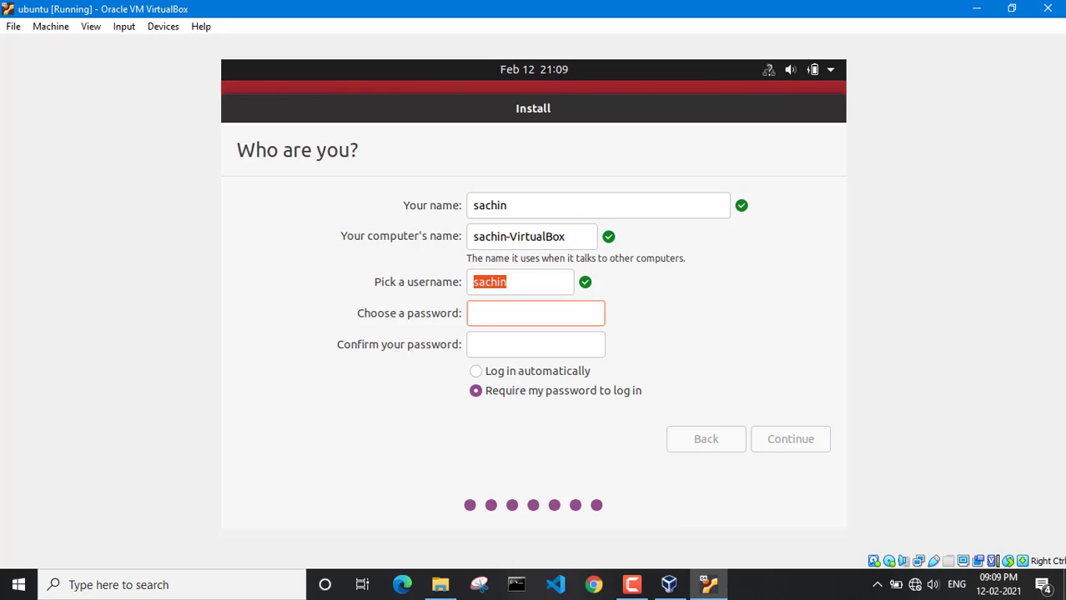
text(••••••)
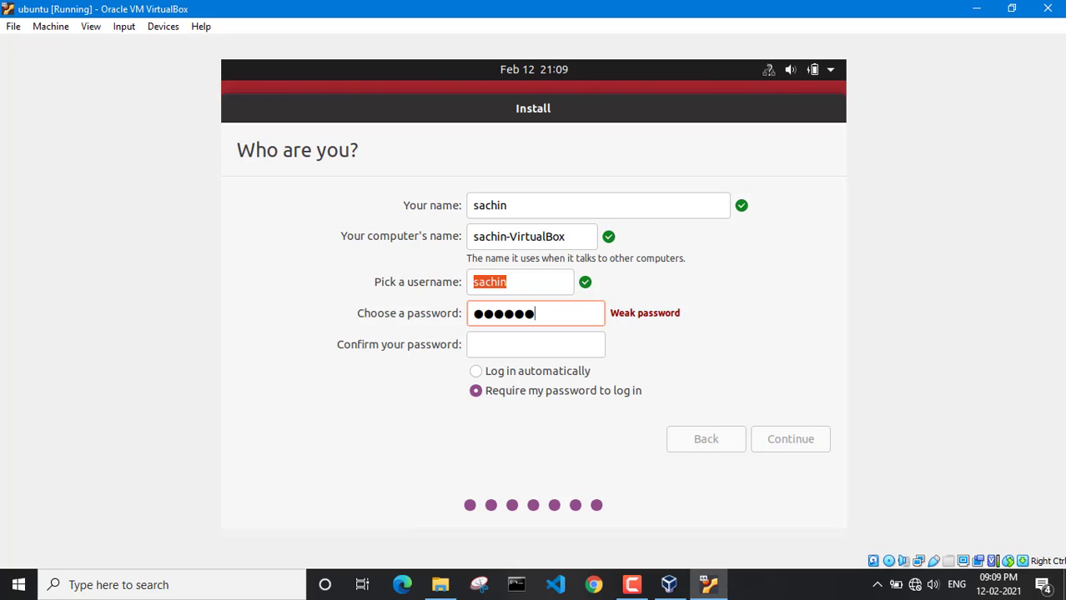
key(Tab)
text(•••••)
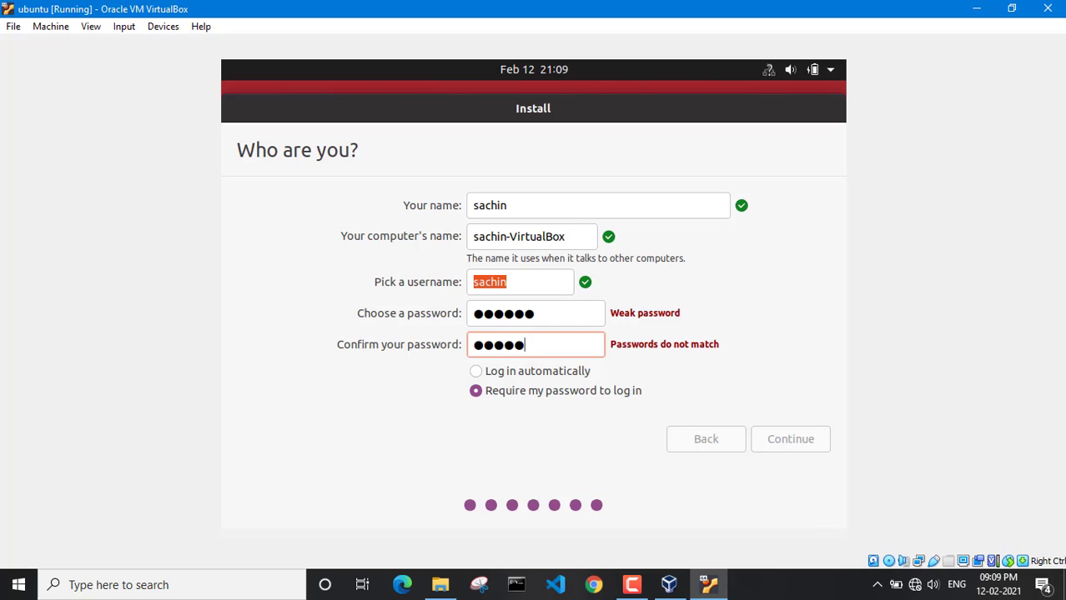
text(•)
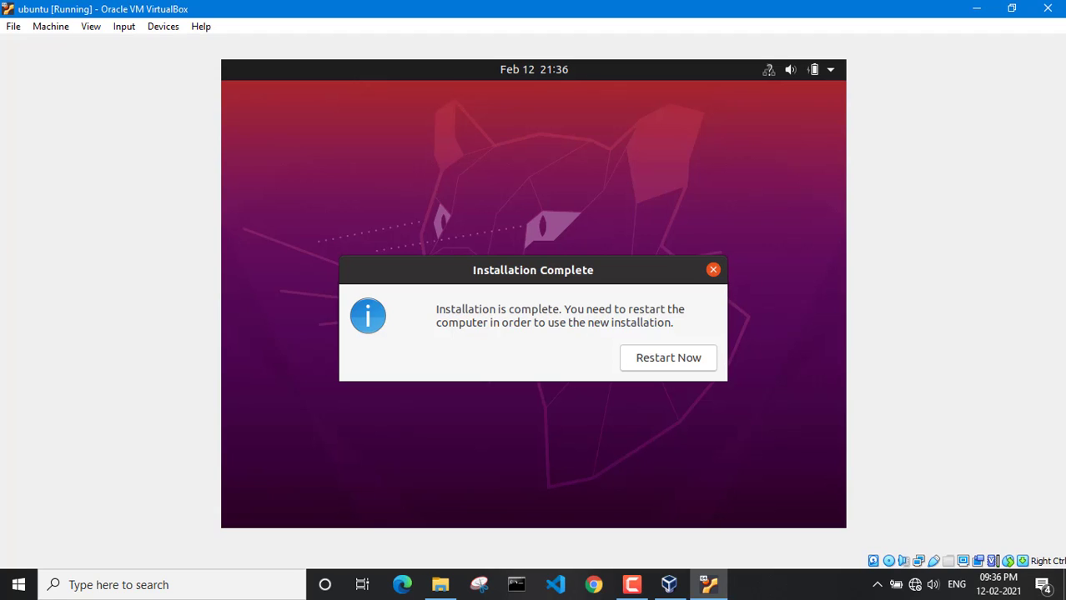
- Restart the virtual machine after the Ubuntu installation and continue past the request to remove the installation medium
key(Tab)
key(Return)
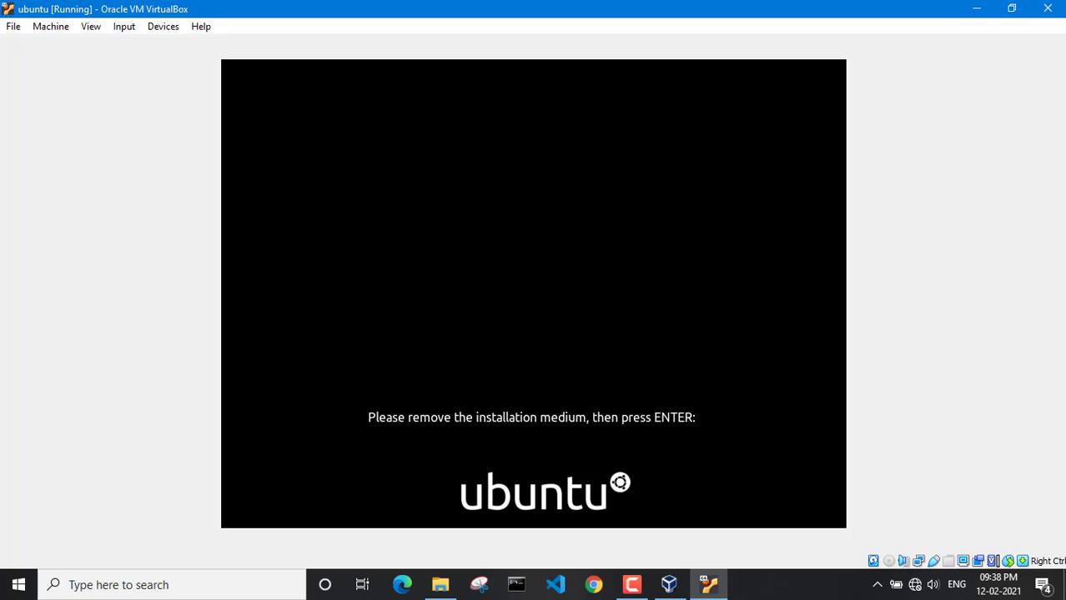
key(Return)
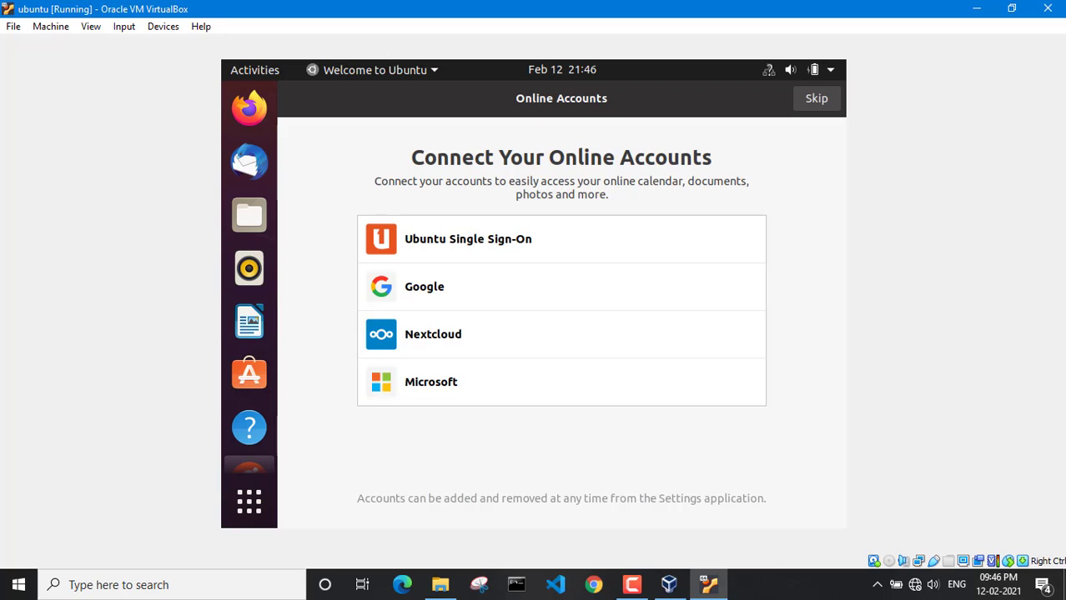
- Switch to VirtualBox Manager and power off the running ubuntu virtual machine, confirming the shutdown
click(669, 585)
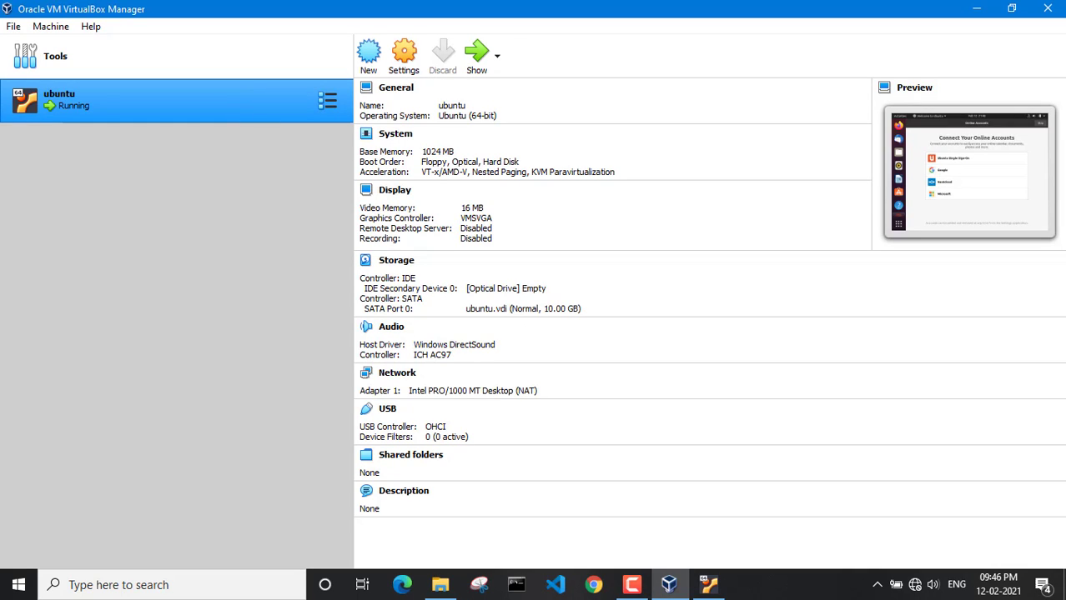
right_click(76, 111)
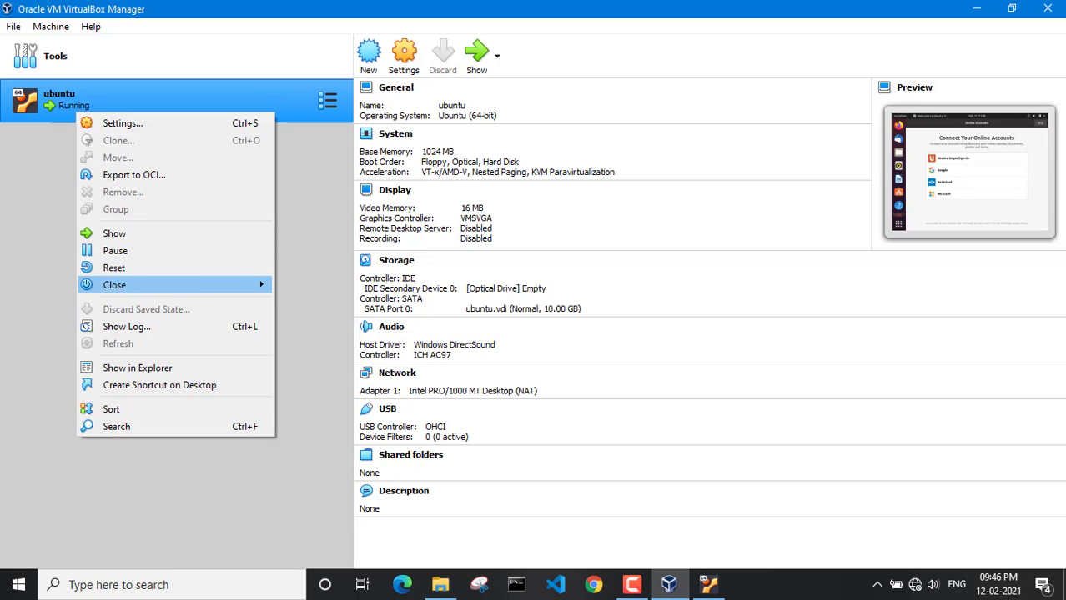
mouse_move(150, 285)
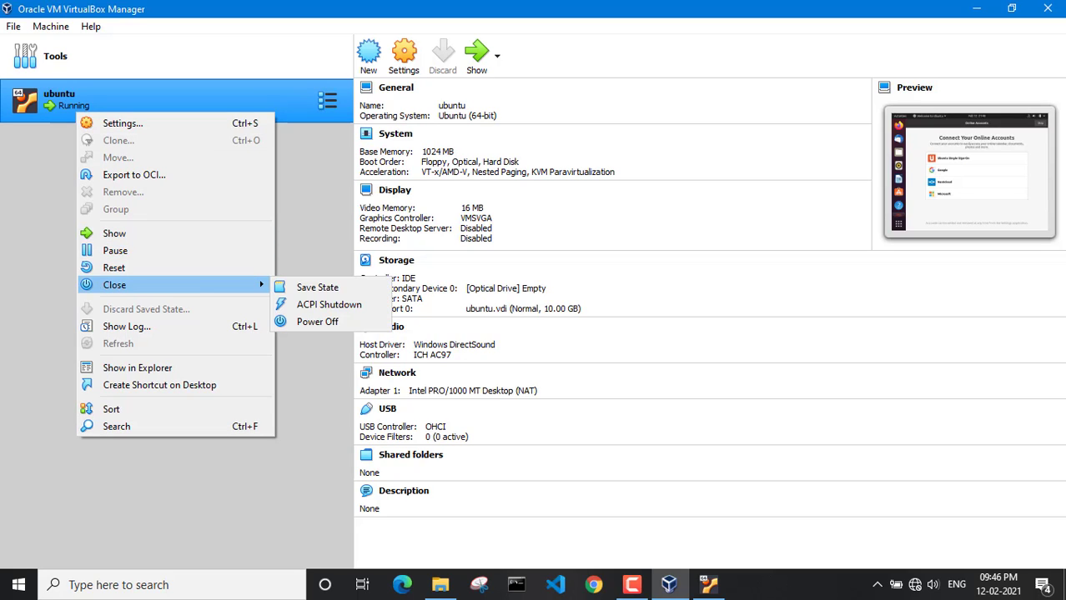
click(316, 321)
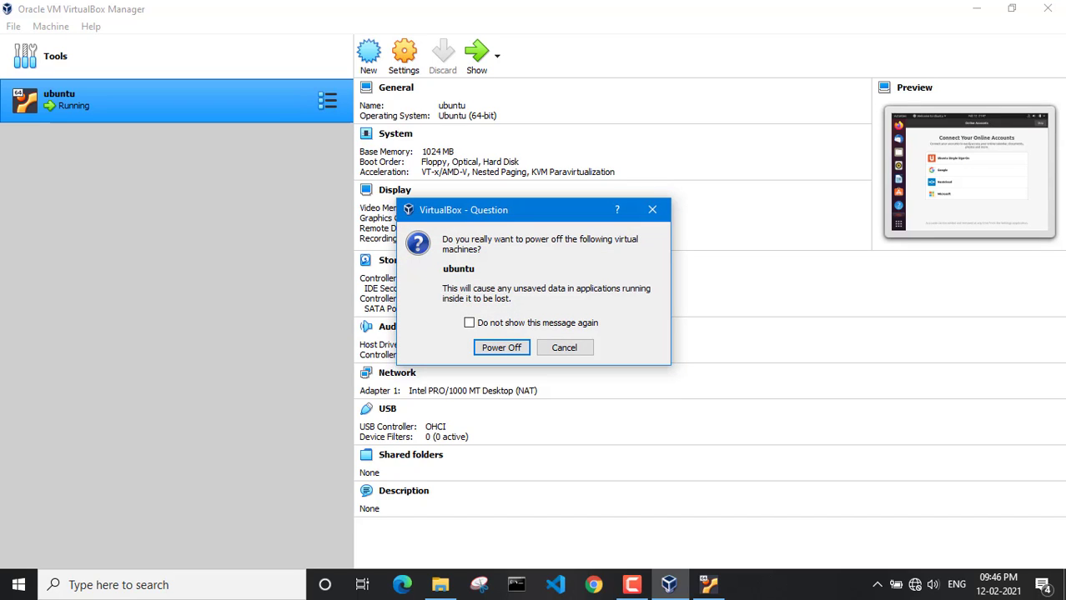
key(Return)
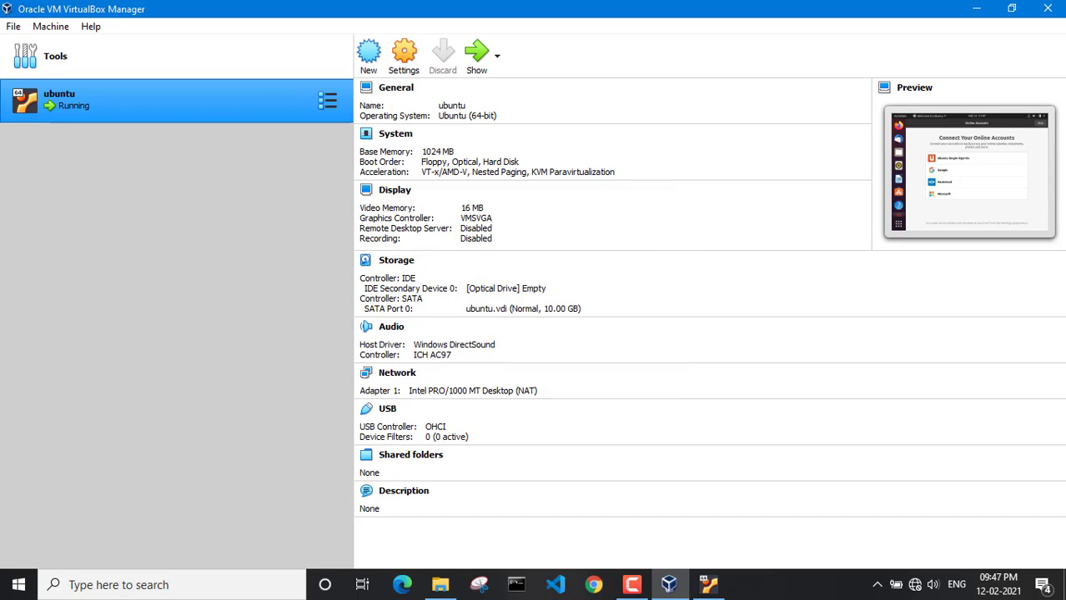